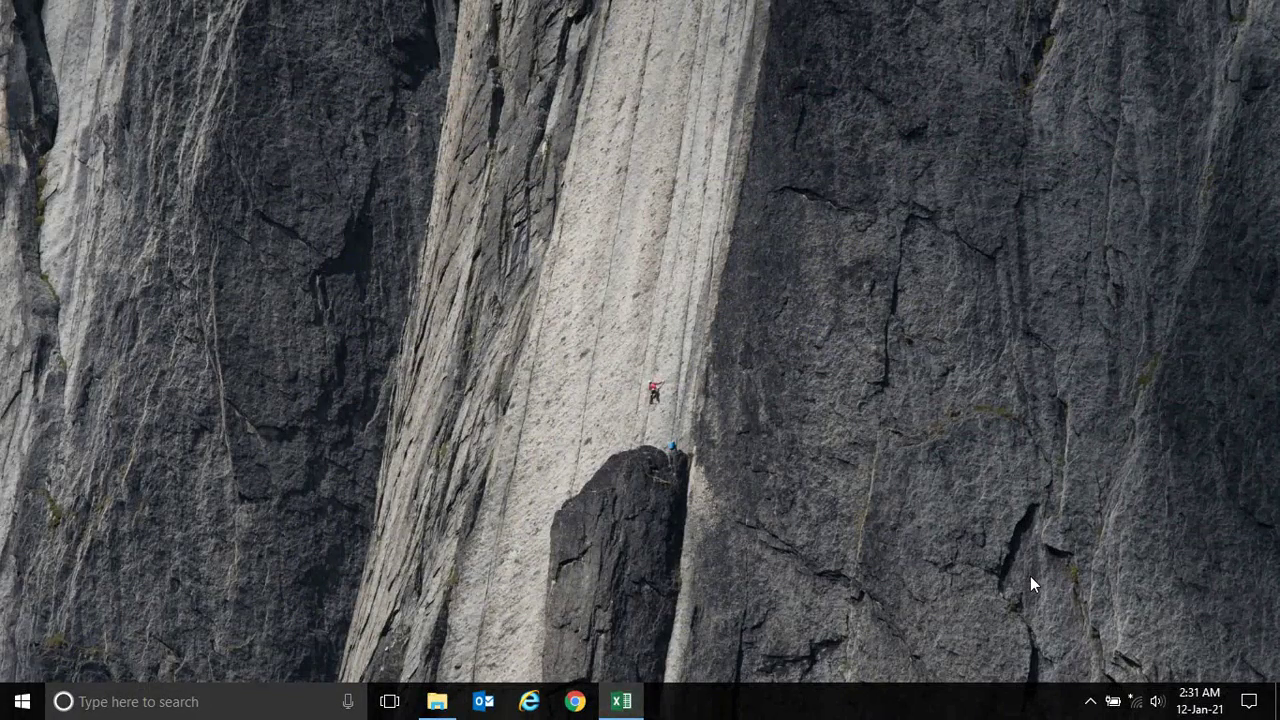
pyautogui.click(621, 700)
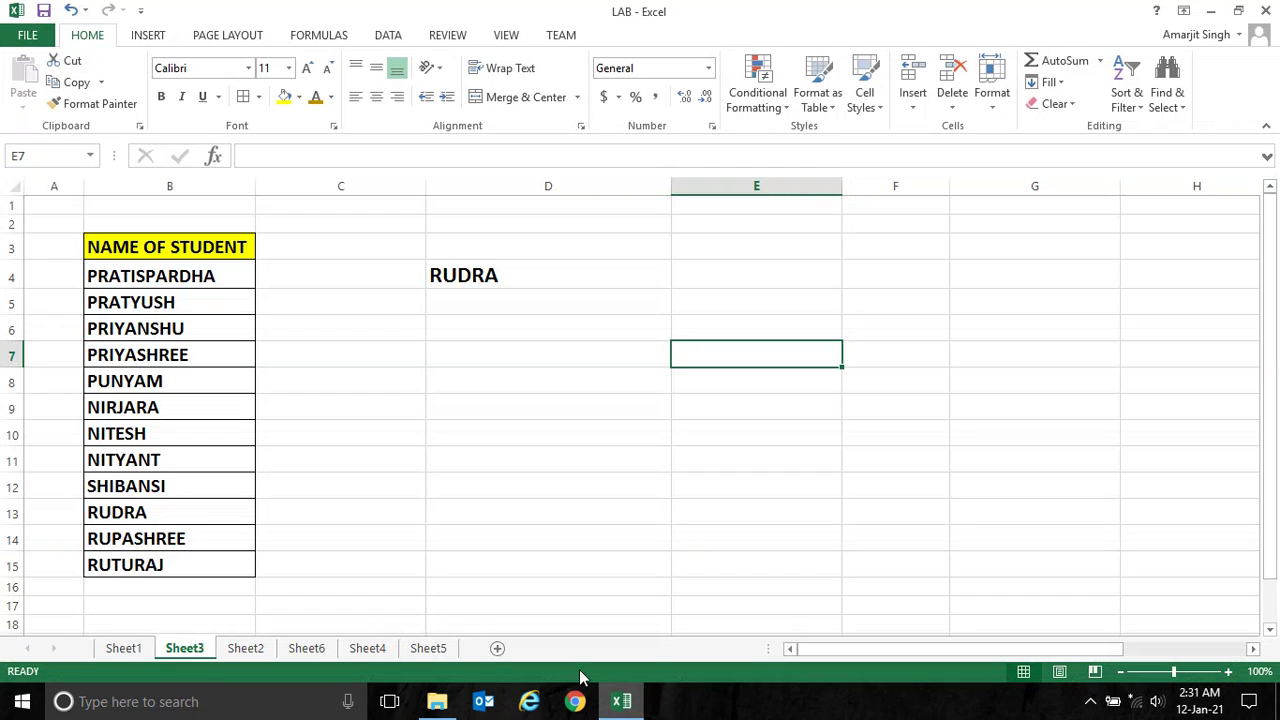
pyautogui.click(519, 275)
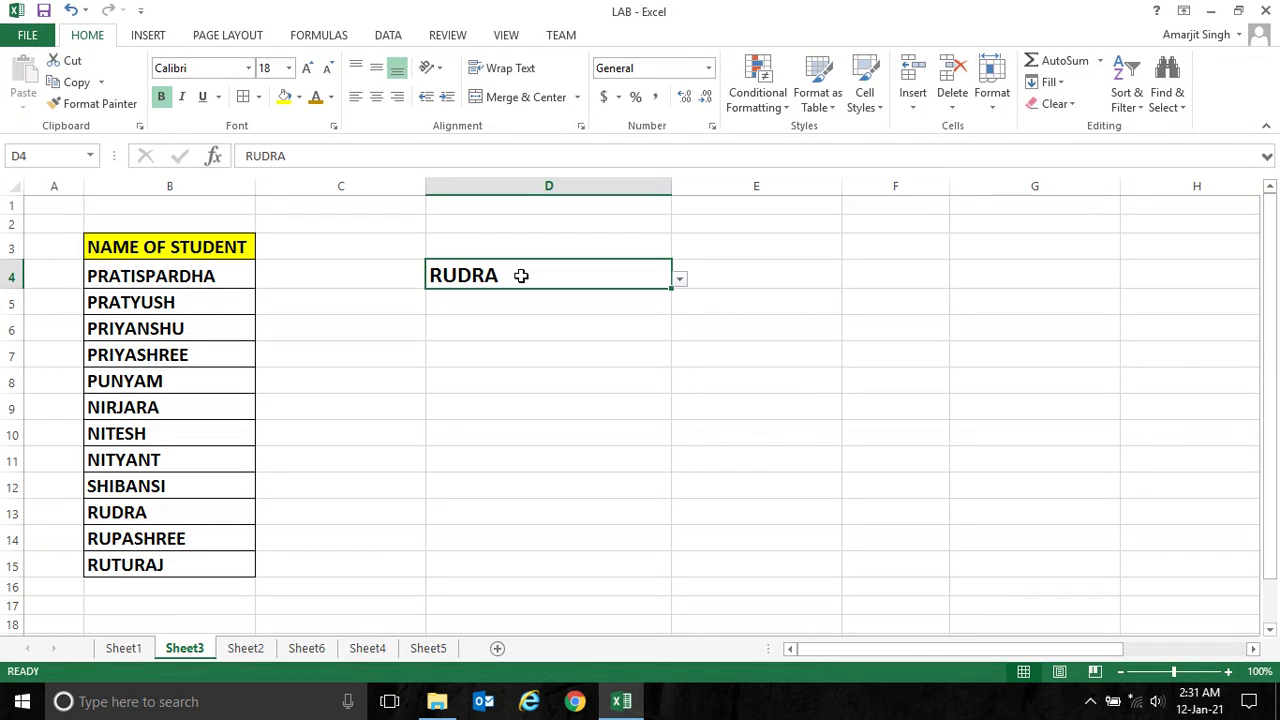
pyautogui.click(679, 281)
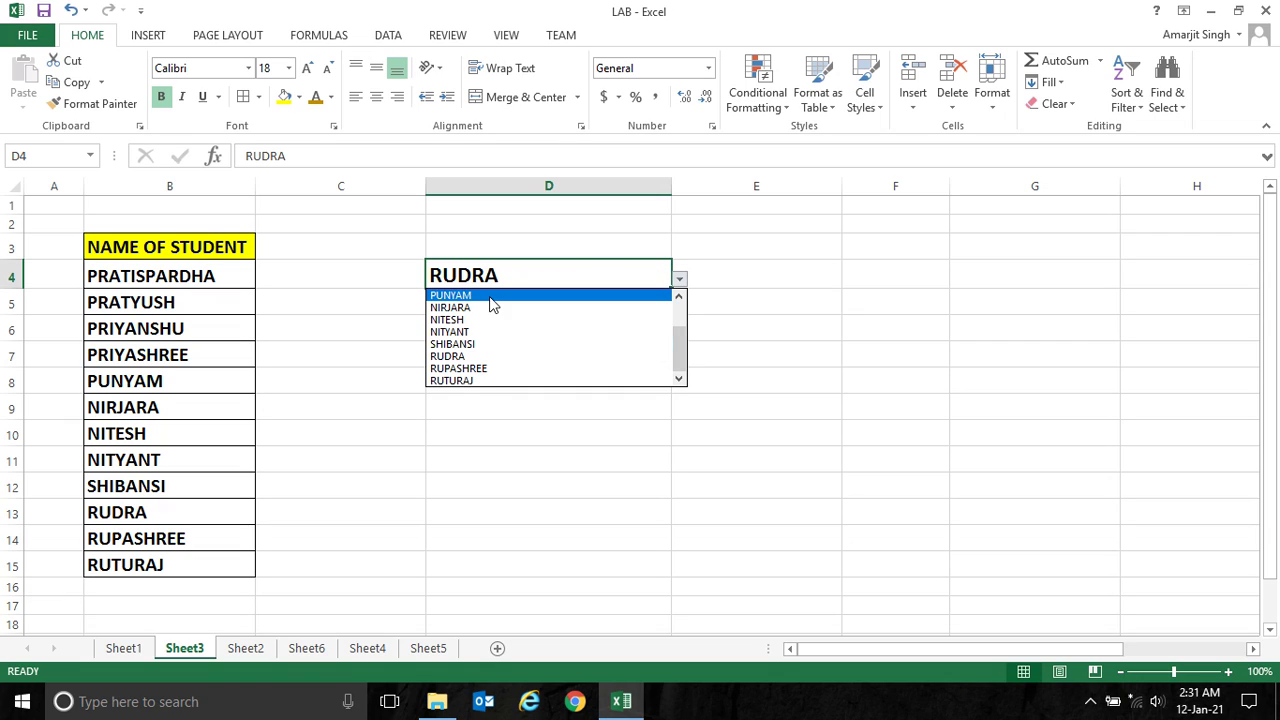
pyautogui.click(643, 262)
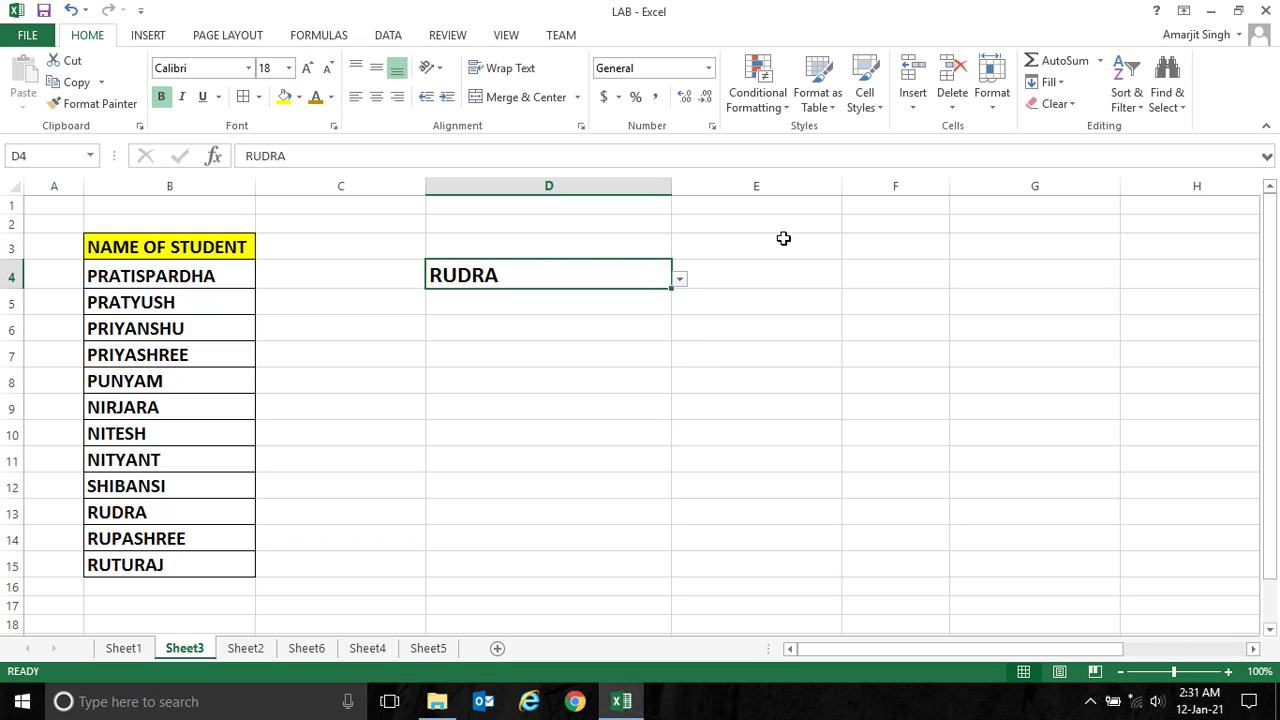
pyautogui.click(679, 281)
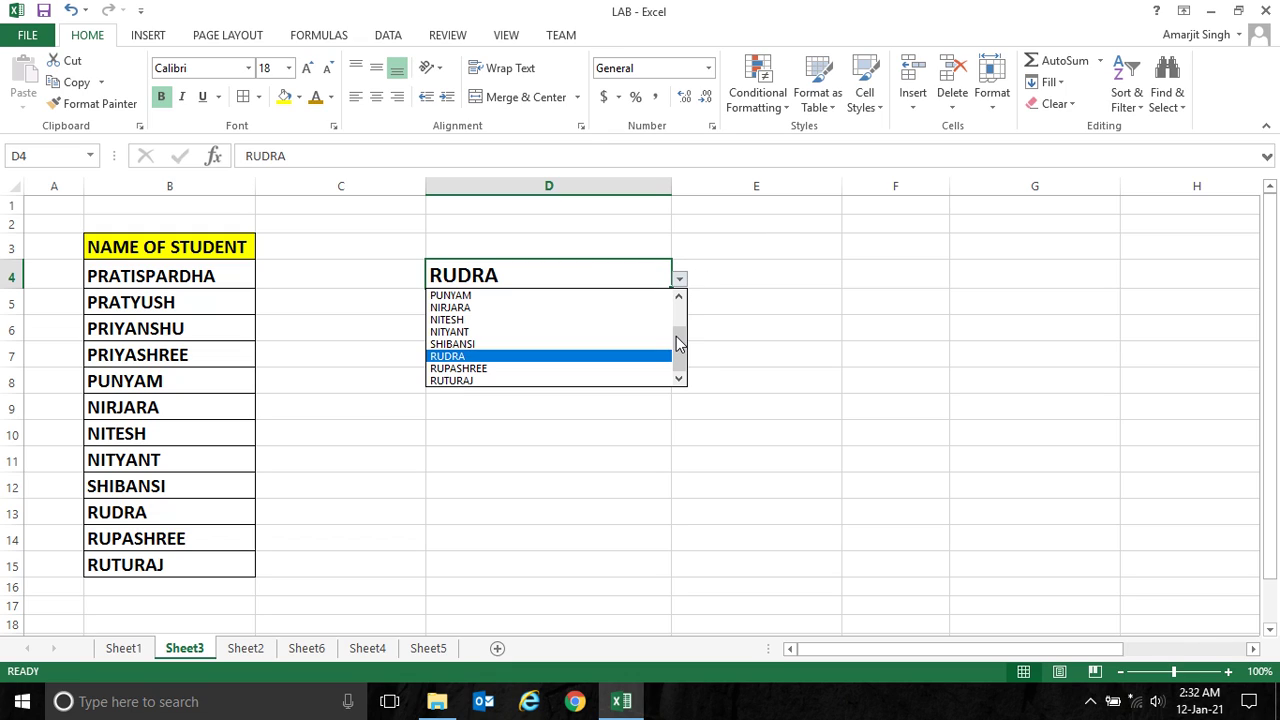
pyautogui.moveTo(680, 350)
pyautogui.mouseDown()
pyautogui.moveTo(679, 333)
pyautogui.moveTo(678, 345)
pyautogui.mouseUp()
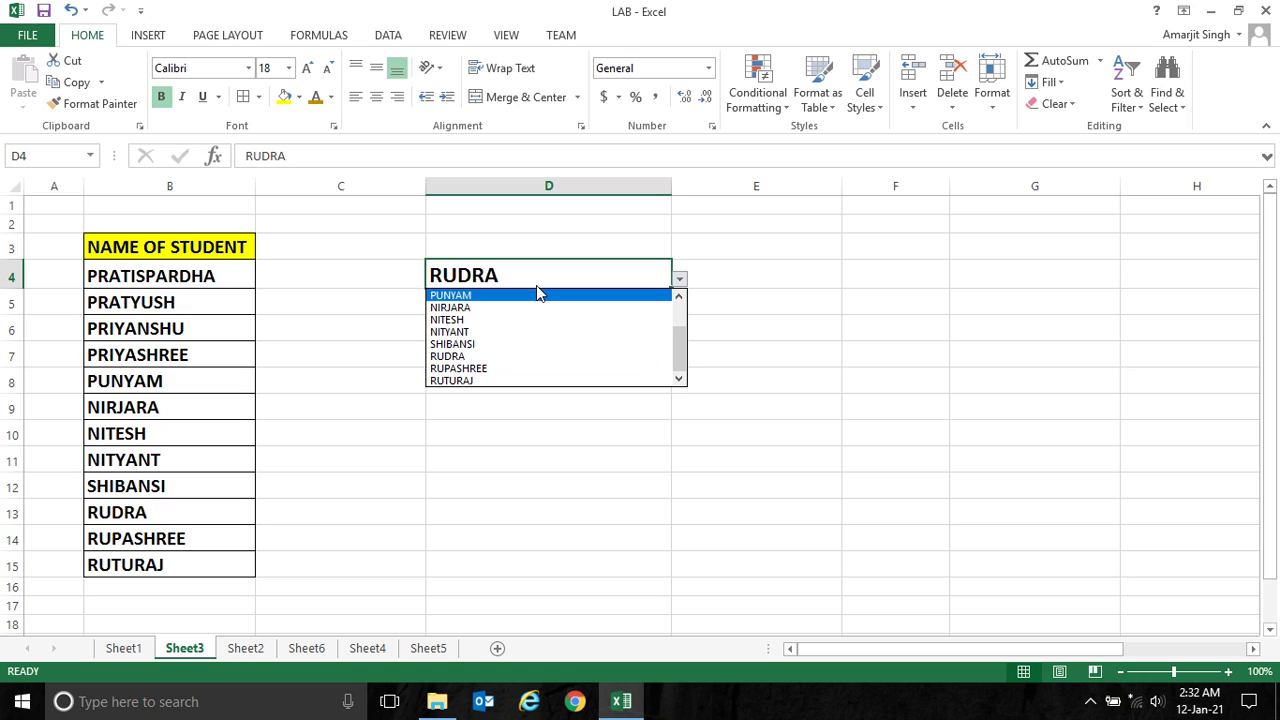
pyautogui.click(526, 332)
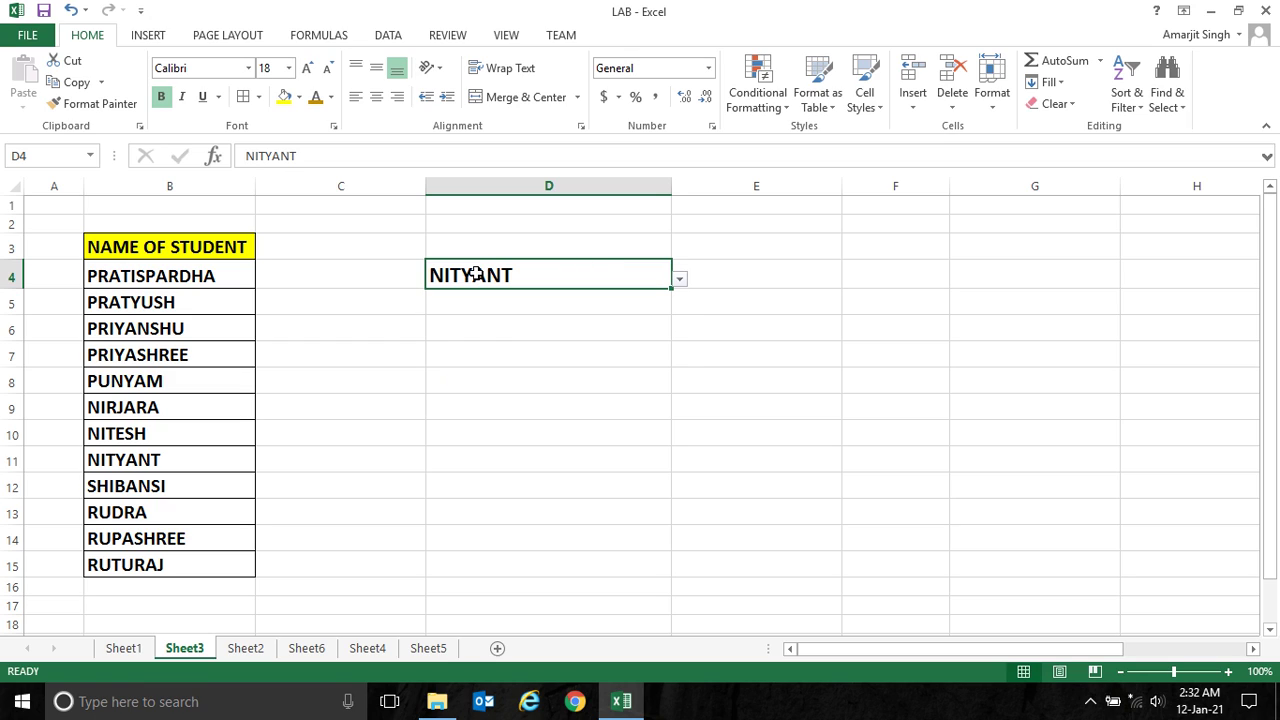
pyautogui.moveTo(192, 287); pyautogui.dragTo(266, 534)
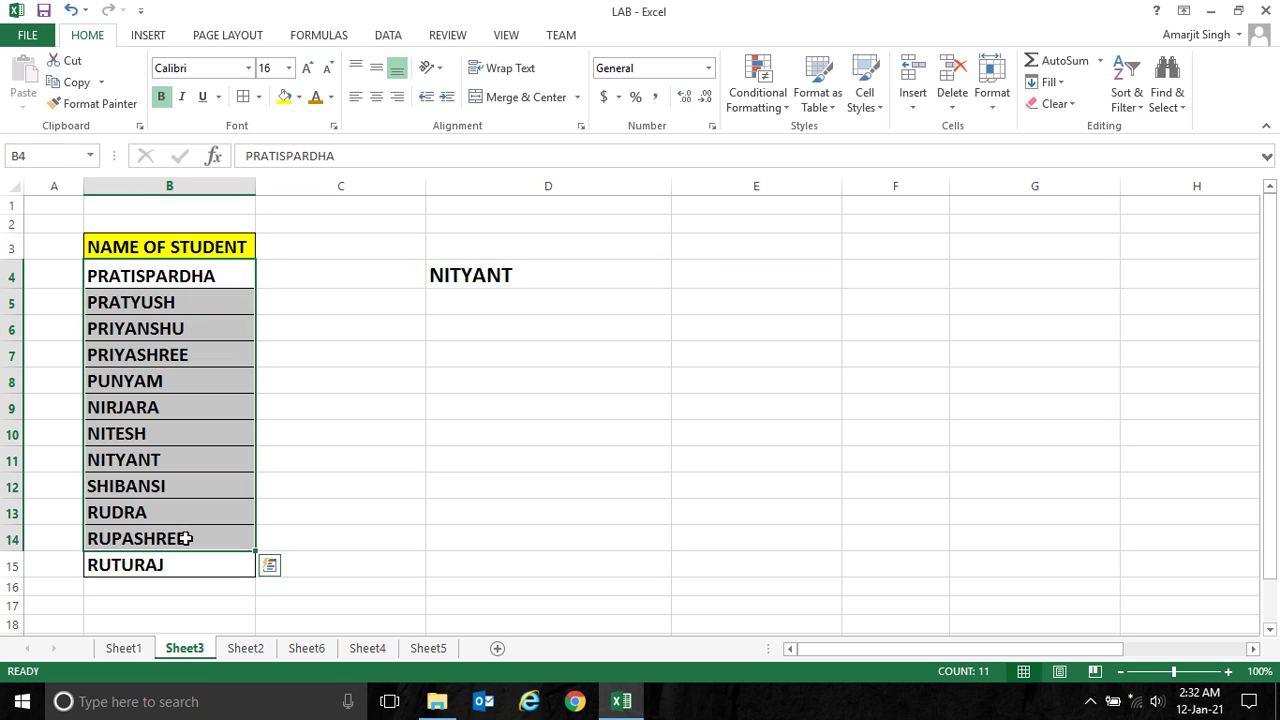
pyautogui.click(585, 283)
pyautogui.click(680, 280)
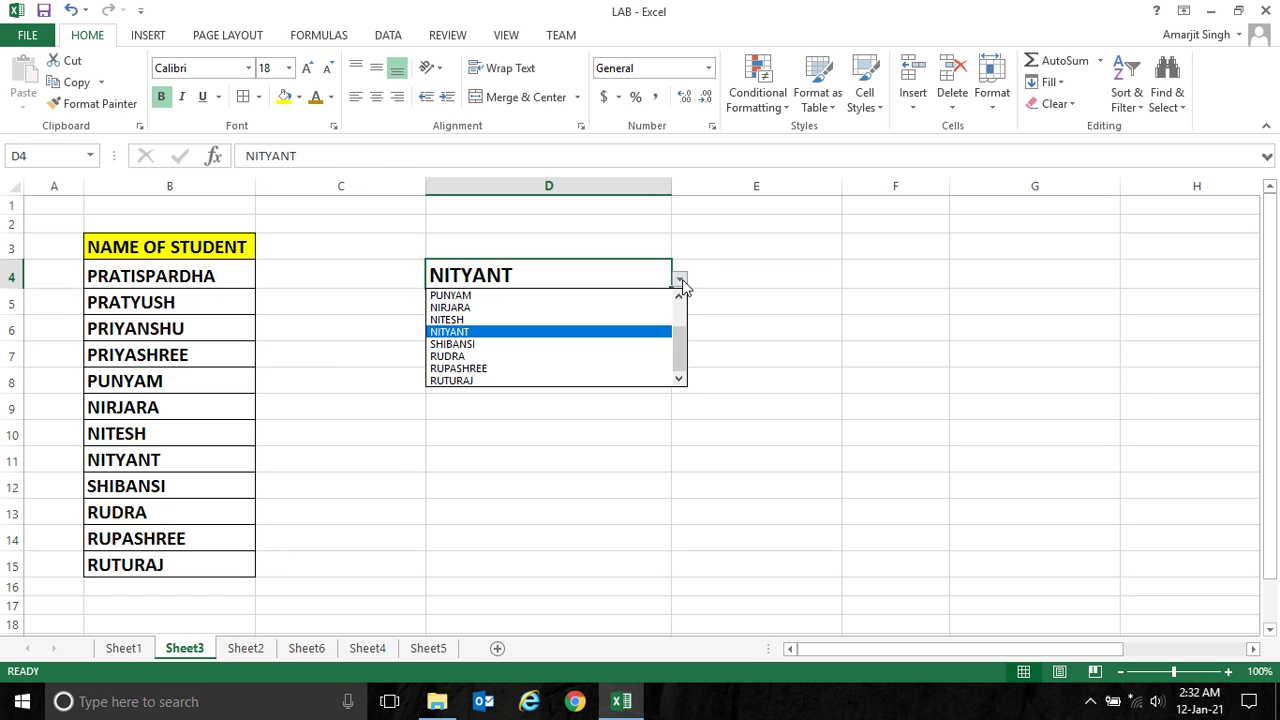
pyautogui.moveTo(680, 338)
pyautogui.mouseDown()
pyautogui.moveTo(684, 310)
pyautogui.moveTo(666, 334)
pyautogui.mouseUp()
pyautogui.click(584, 333)
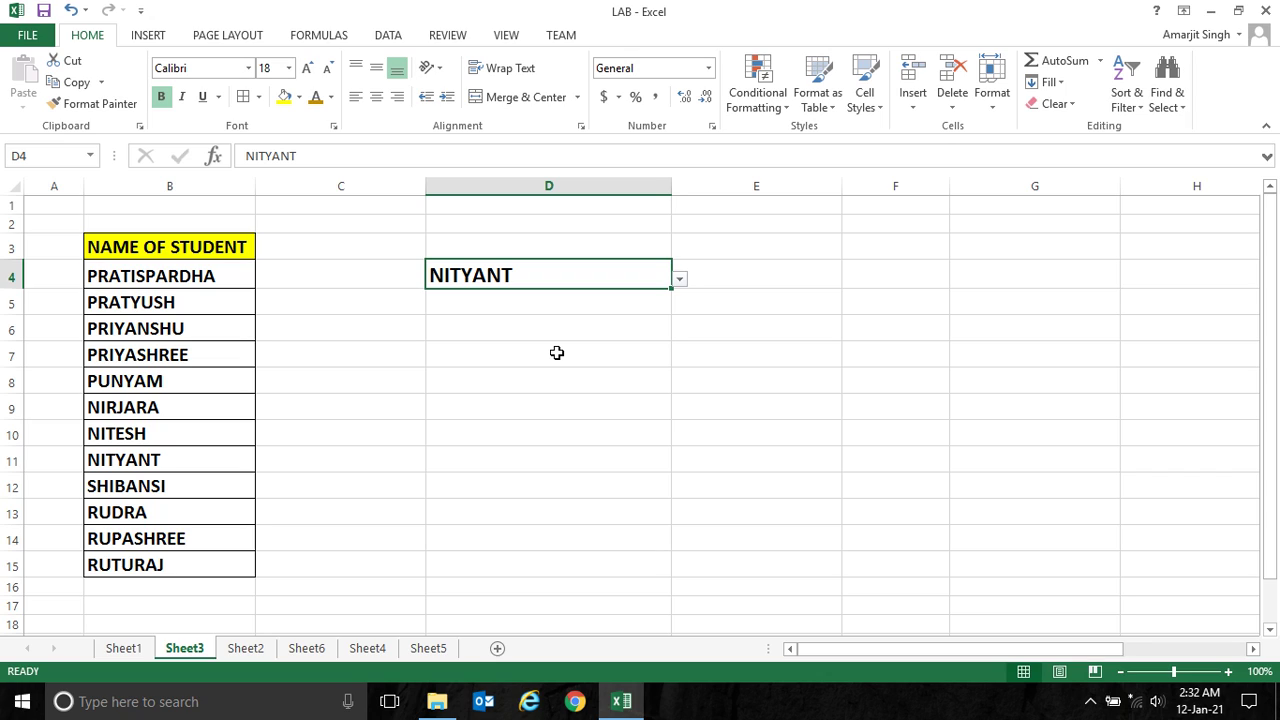
pyautogui.click(681, 279)
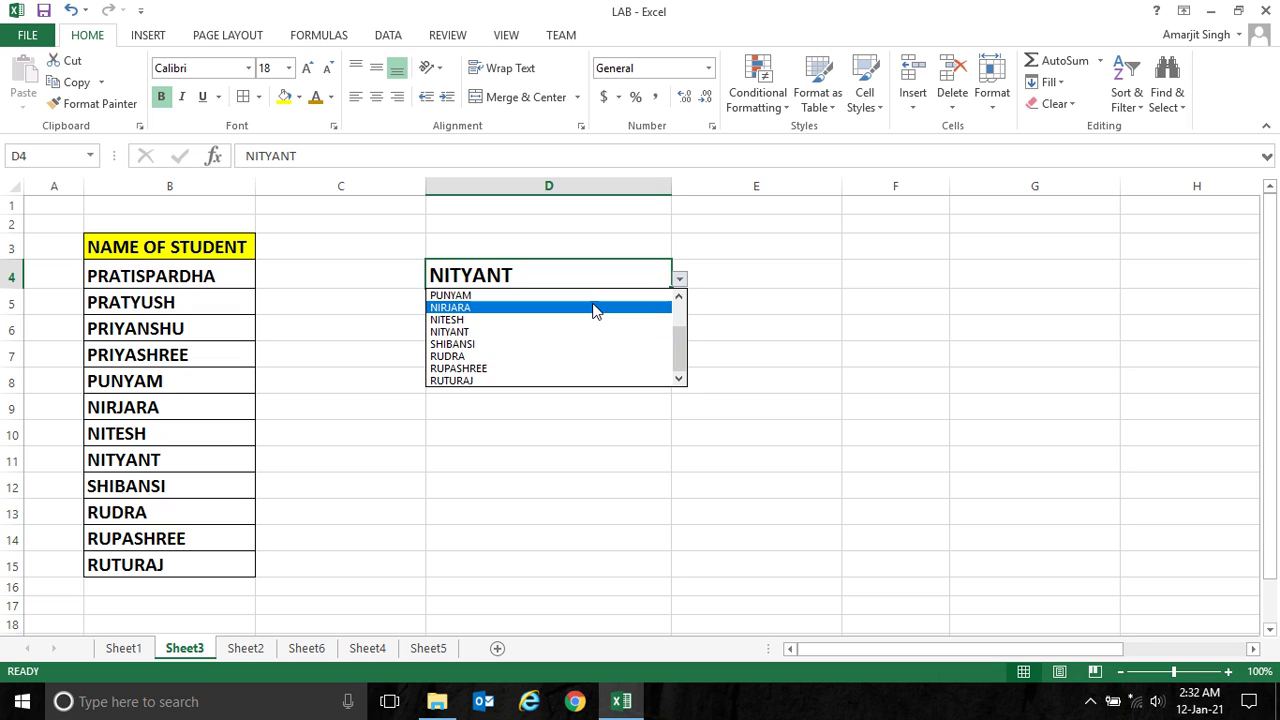
pyautogui.click(551, 355)
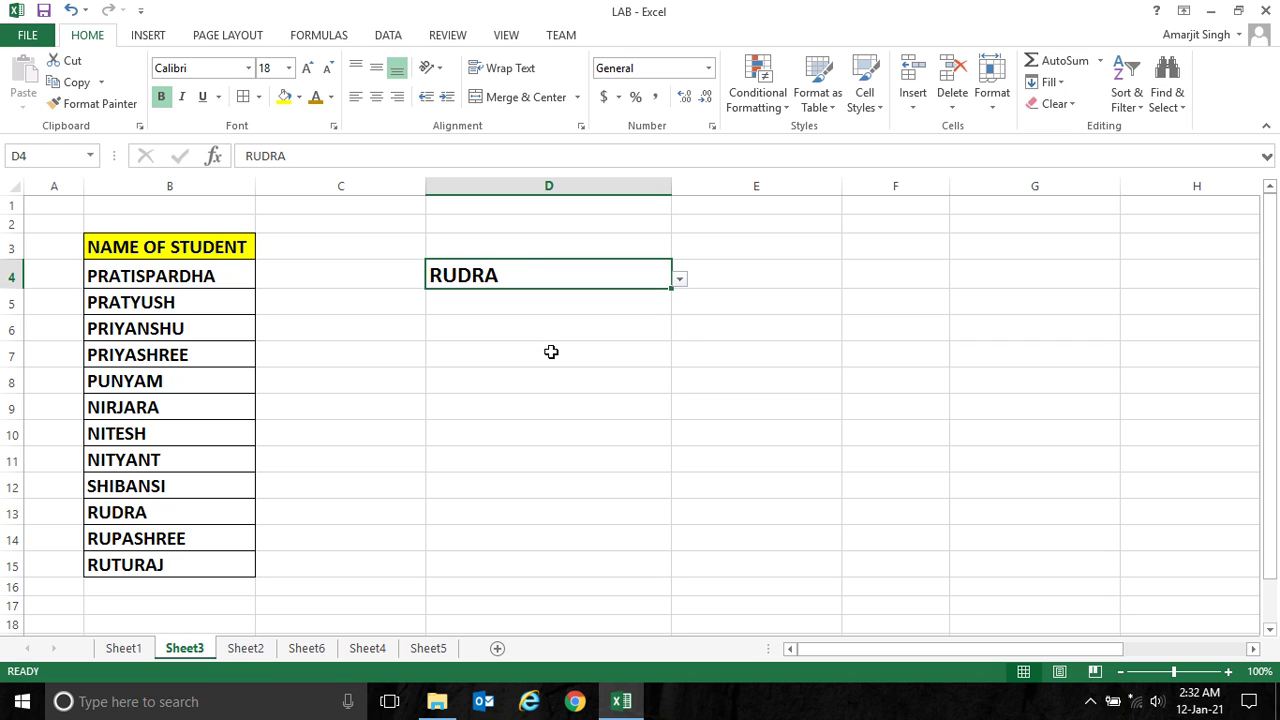
# Step: Switch to Sheet2, review names in D3:D14 and registration numbers in E3:E14, then select H3
pyautogui.click(252, 650)
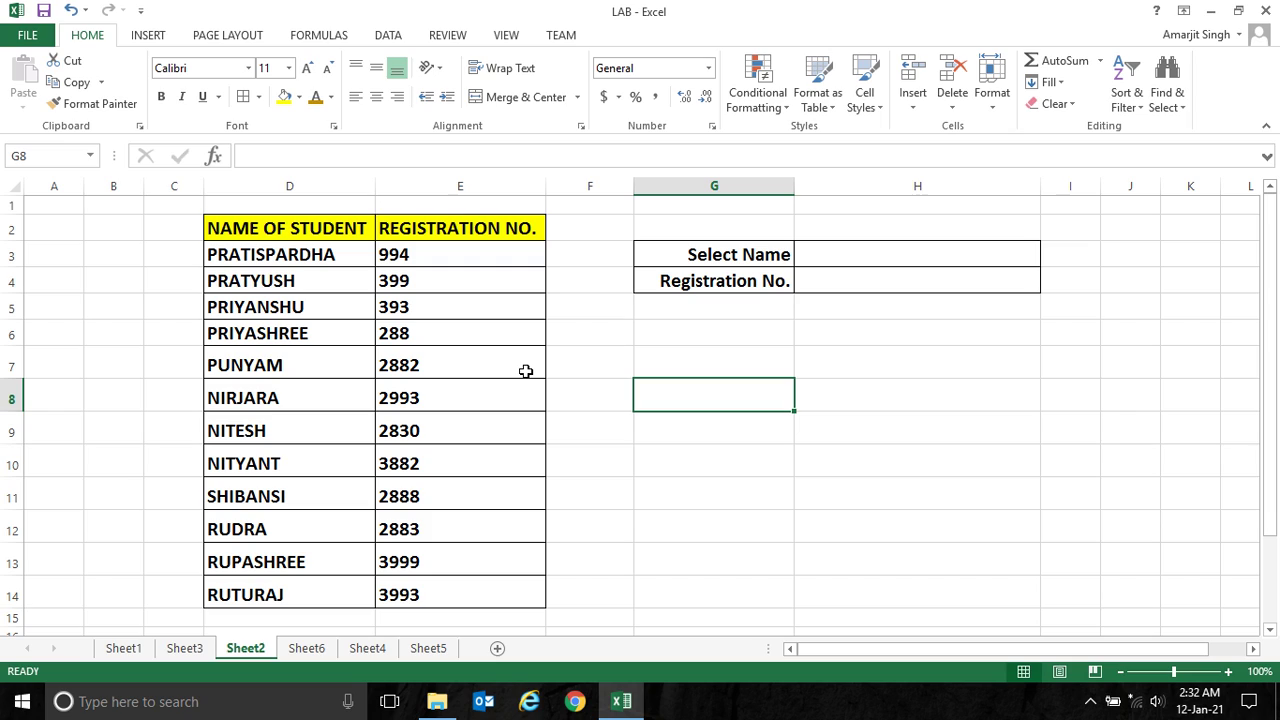
pyautogui.moveTo(297, 254); pyautogui.dragTo(270, 582)
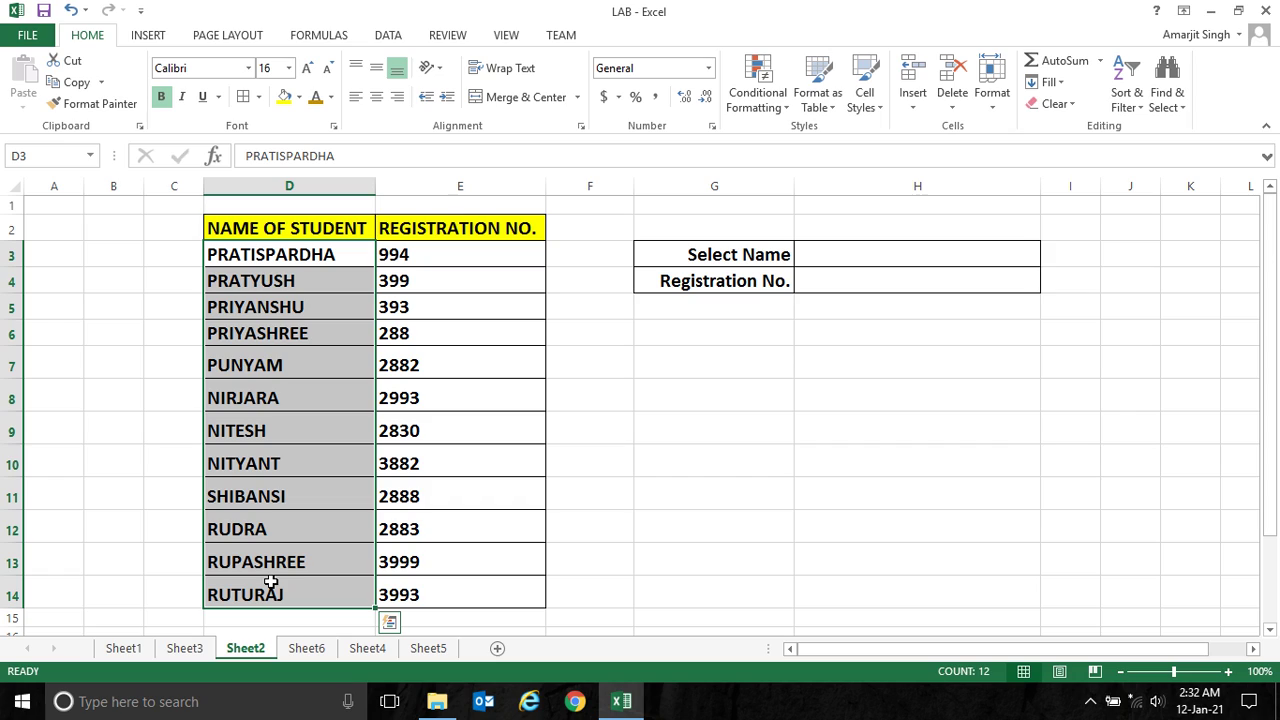
pyautogui.moveTo(493, 250); pyautogui.dragTo(460, 590)
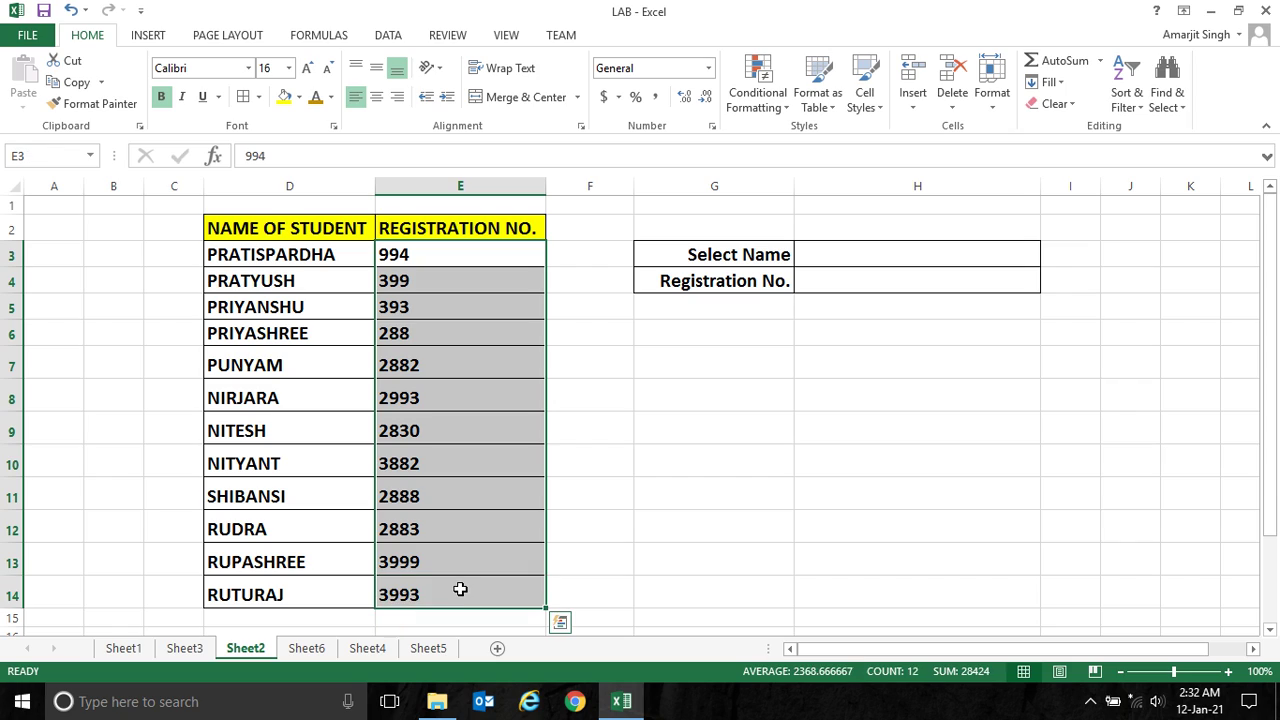
pyautogui.click(682, 448)
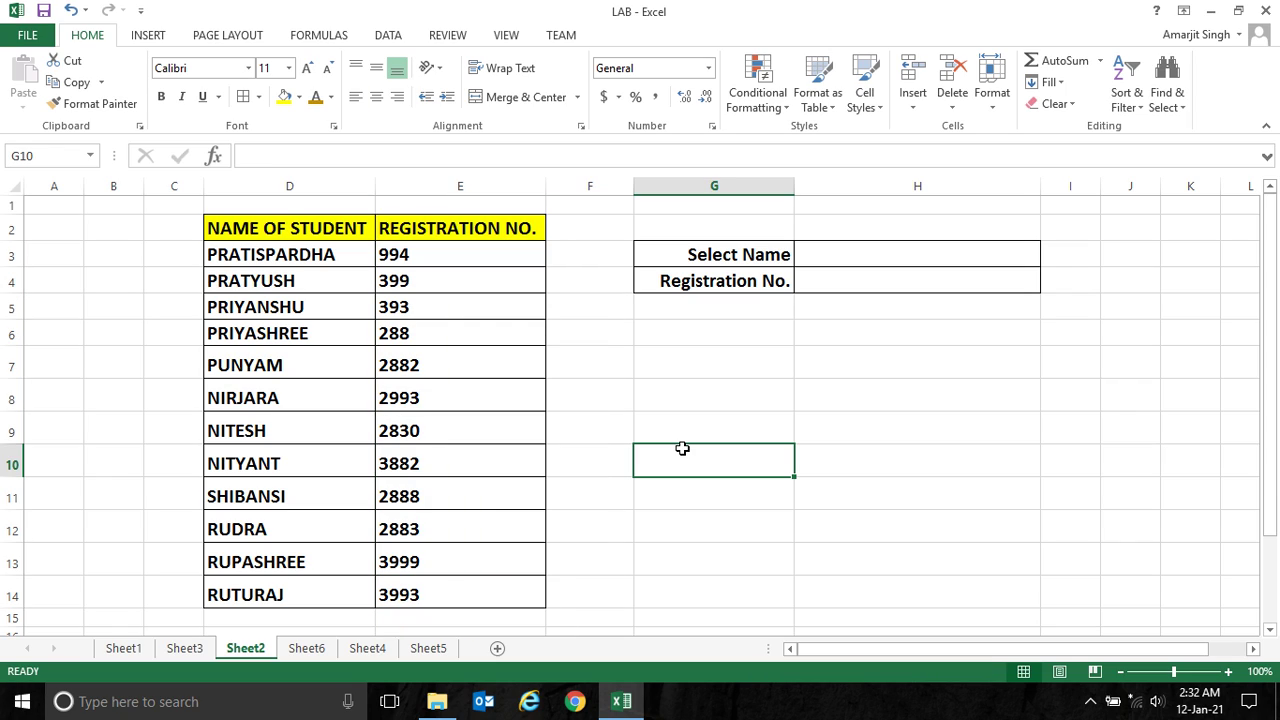
pyautogui.click(868, 258)
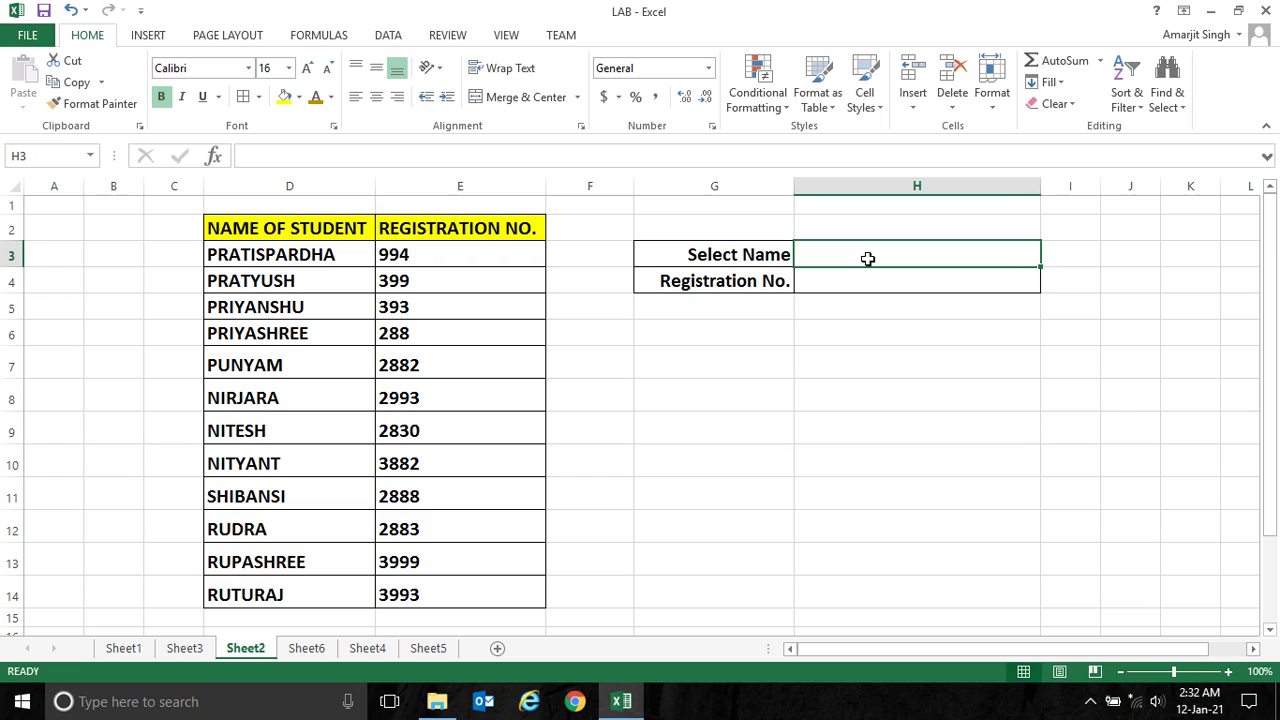
pyautogui.moveTo(303, 254); pyautogui.dragTo(264, 582)
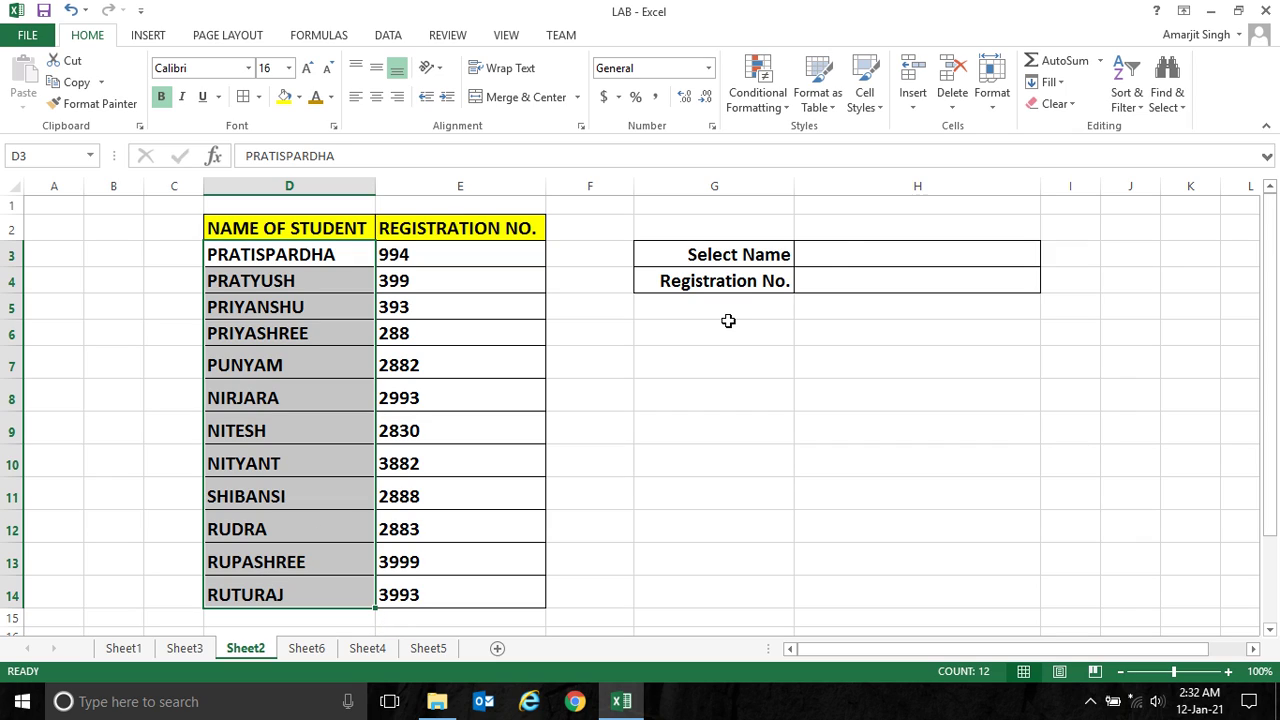
pyautogui.click(843, 254)
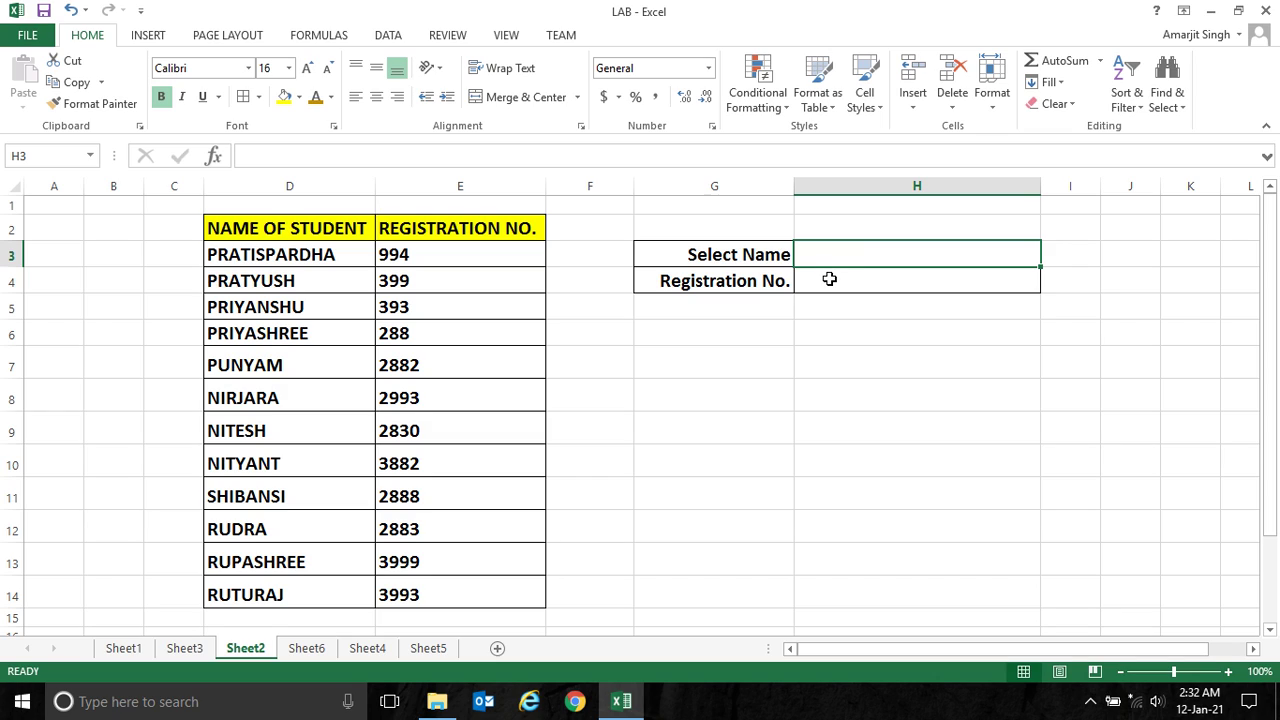
pyautogui.click(831, 279)
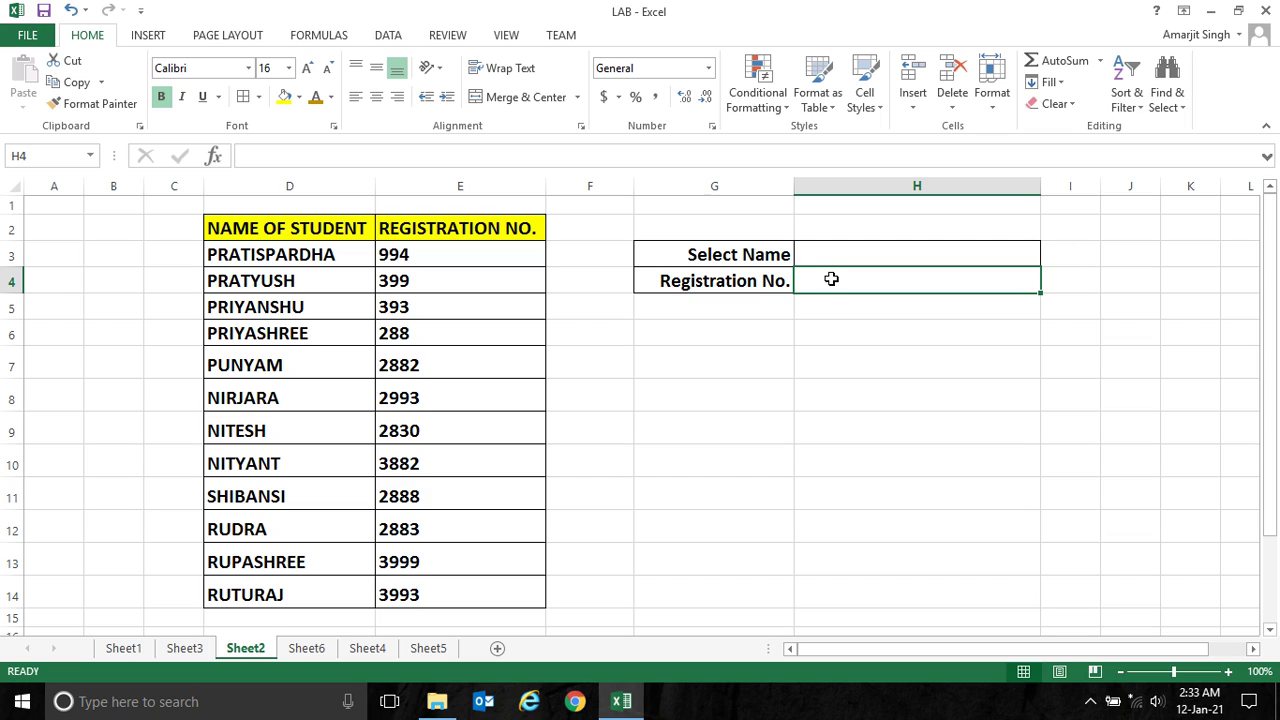
pyautogui.click(864, 252)
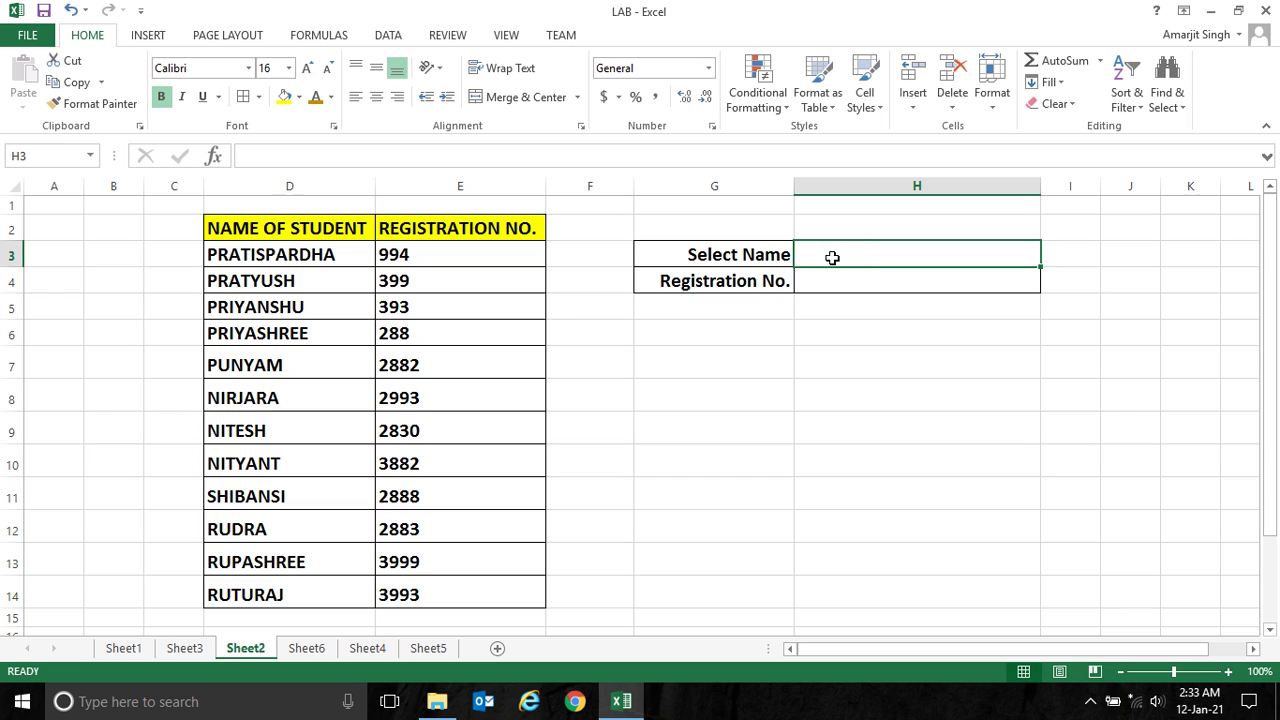
# Step: Give H3 List data validation with source =$D$3:$D$14 for a student-name drop-down
pyautogui.click(388, 36)
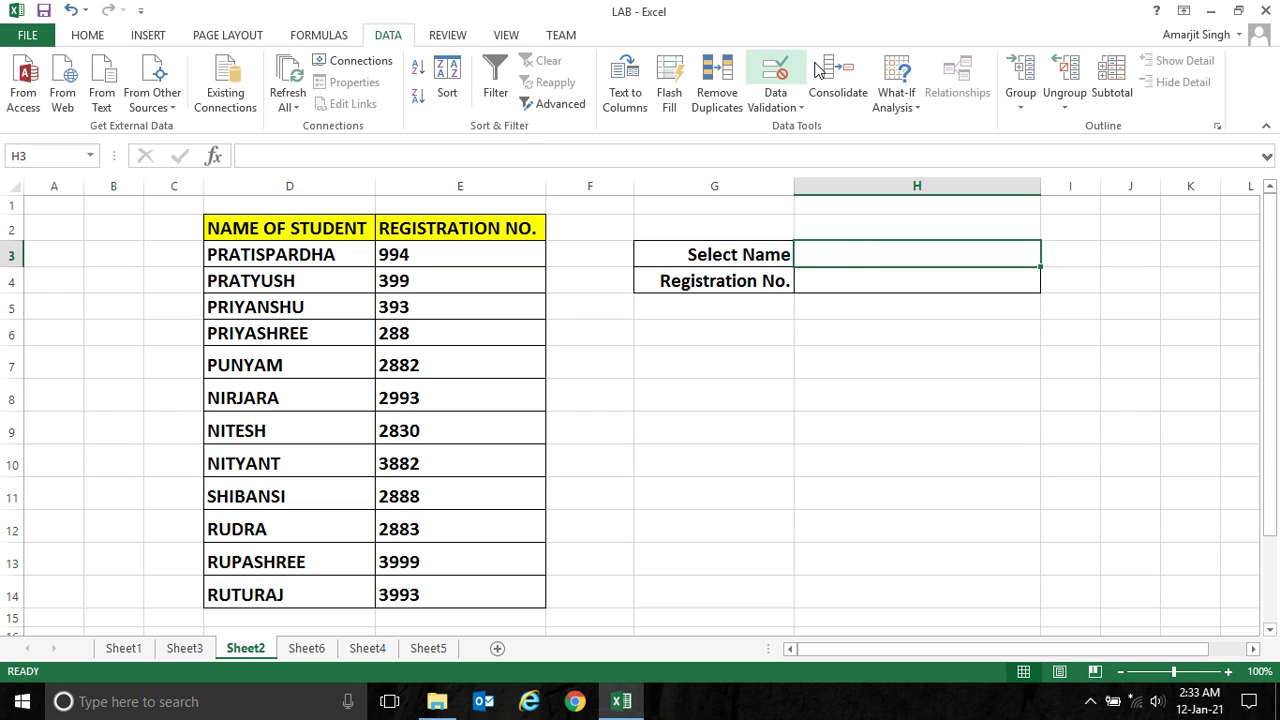
pyautogui.click(777, 104)
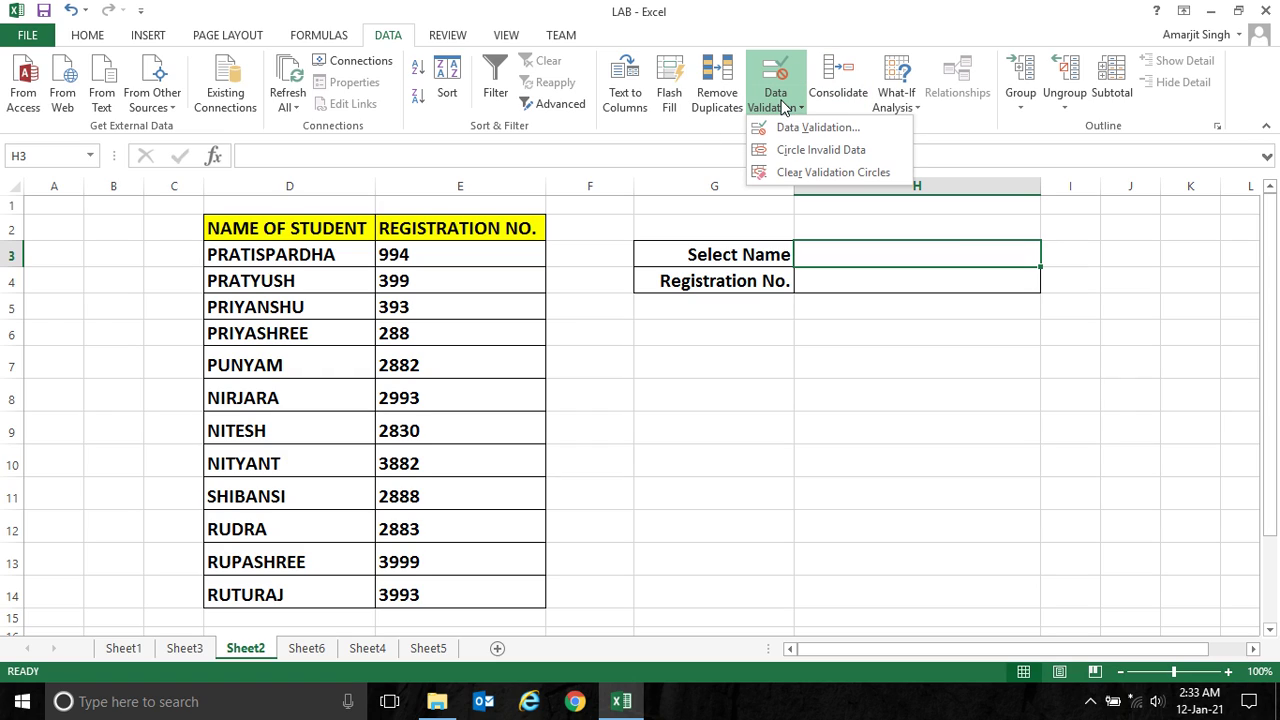
pyautogui.click(800, 128)
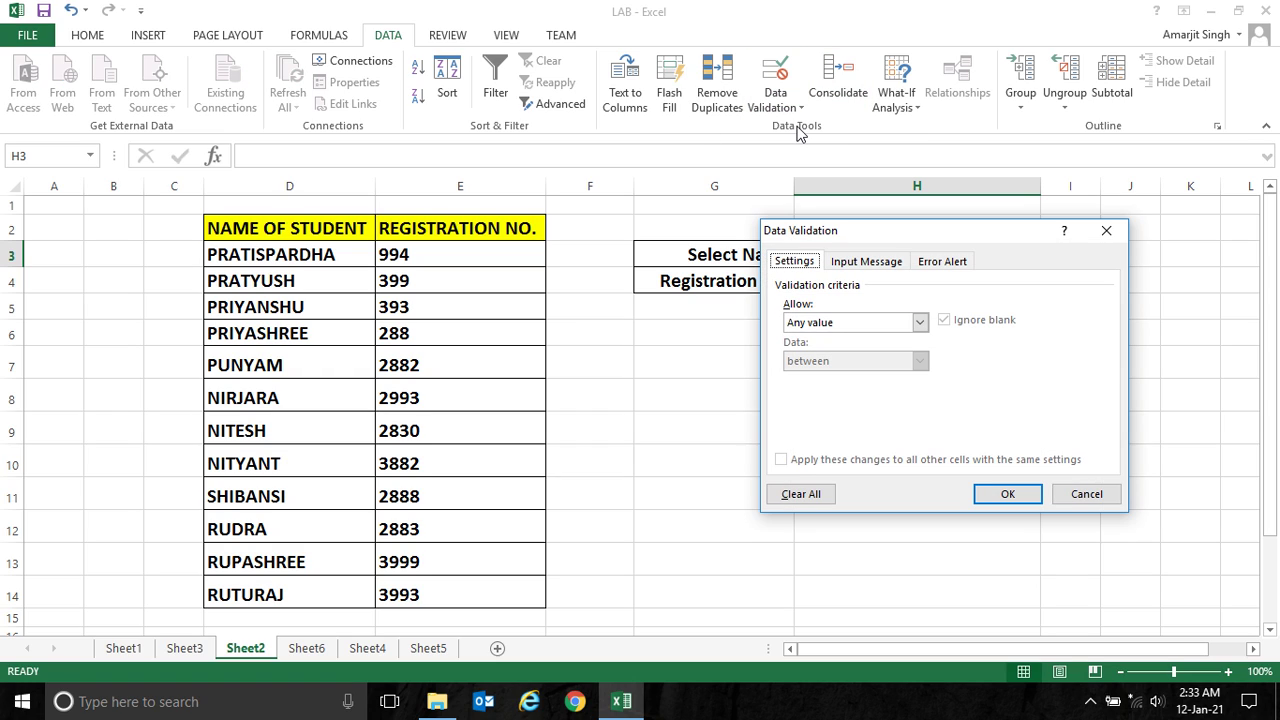
pyautogui.click(920, 322)
pyautogui.click(805, 380)
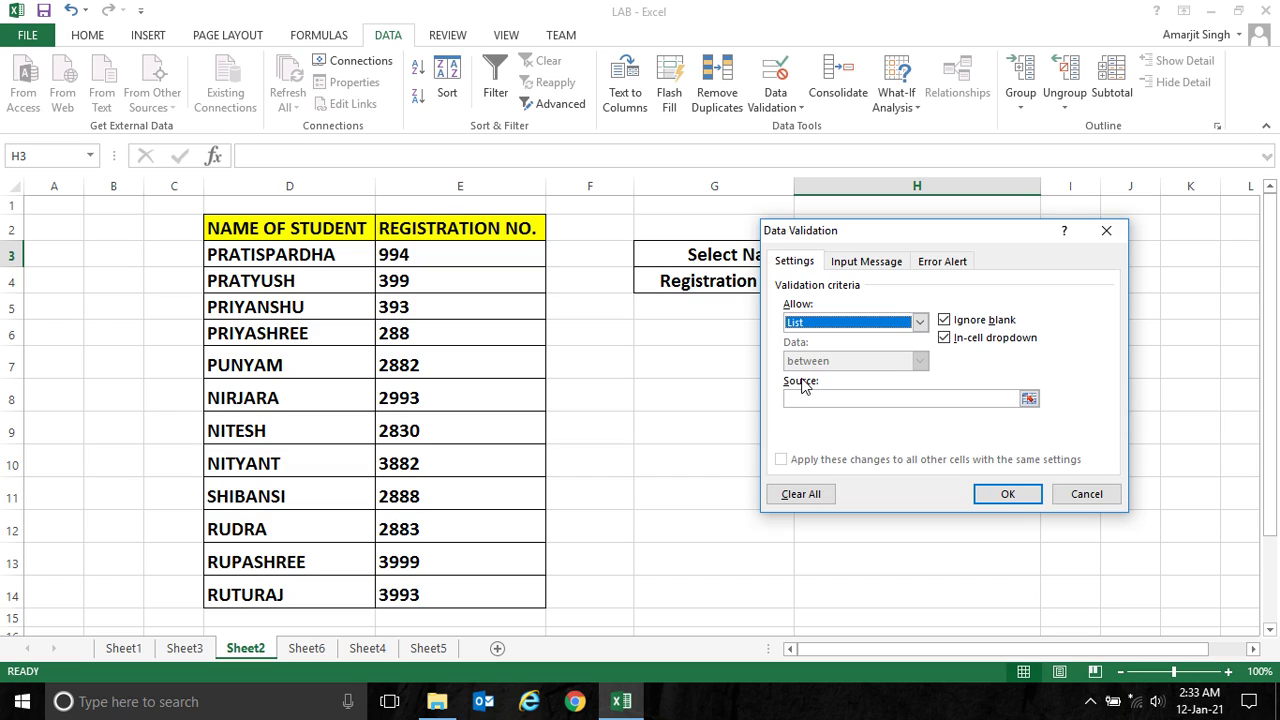
pyautogui.click(1029, 399)
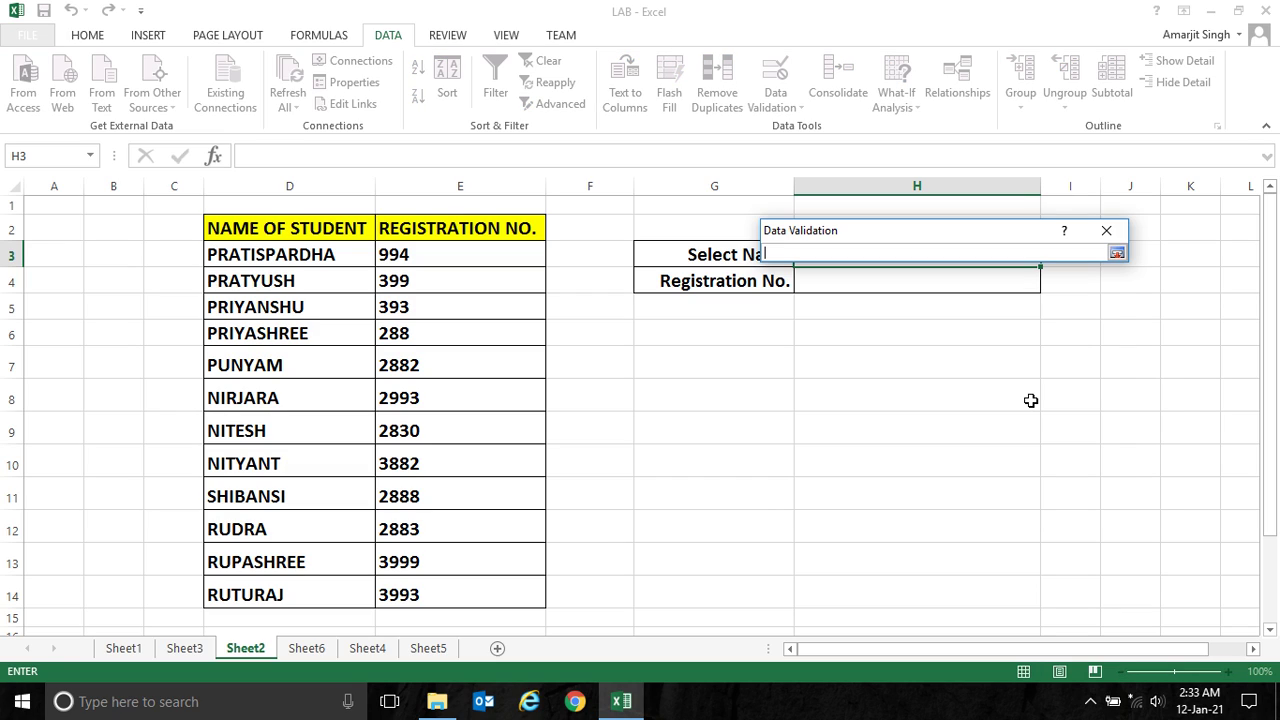
pyautogui.moveTo(310, 254); pyautogui.dragTo(266, 591)
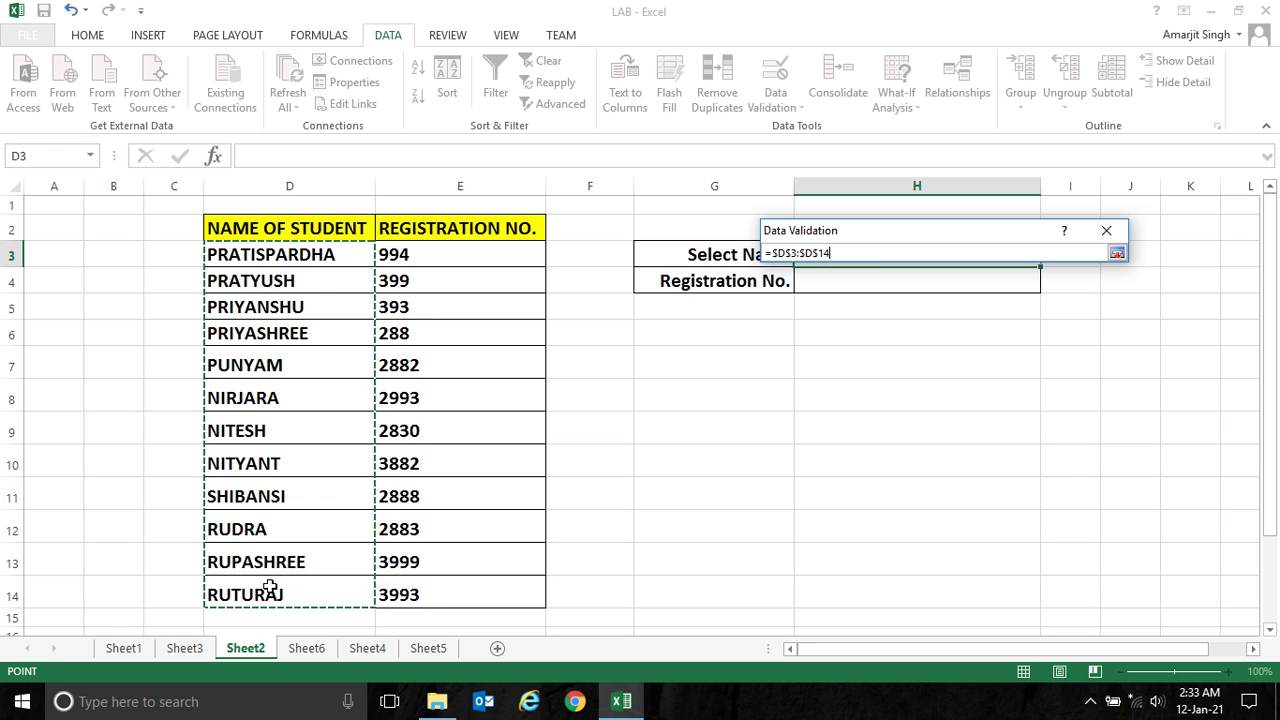
pyautogui.press('Return')
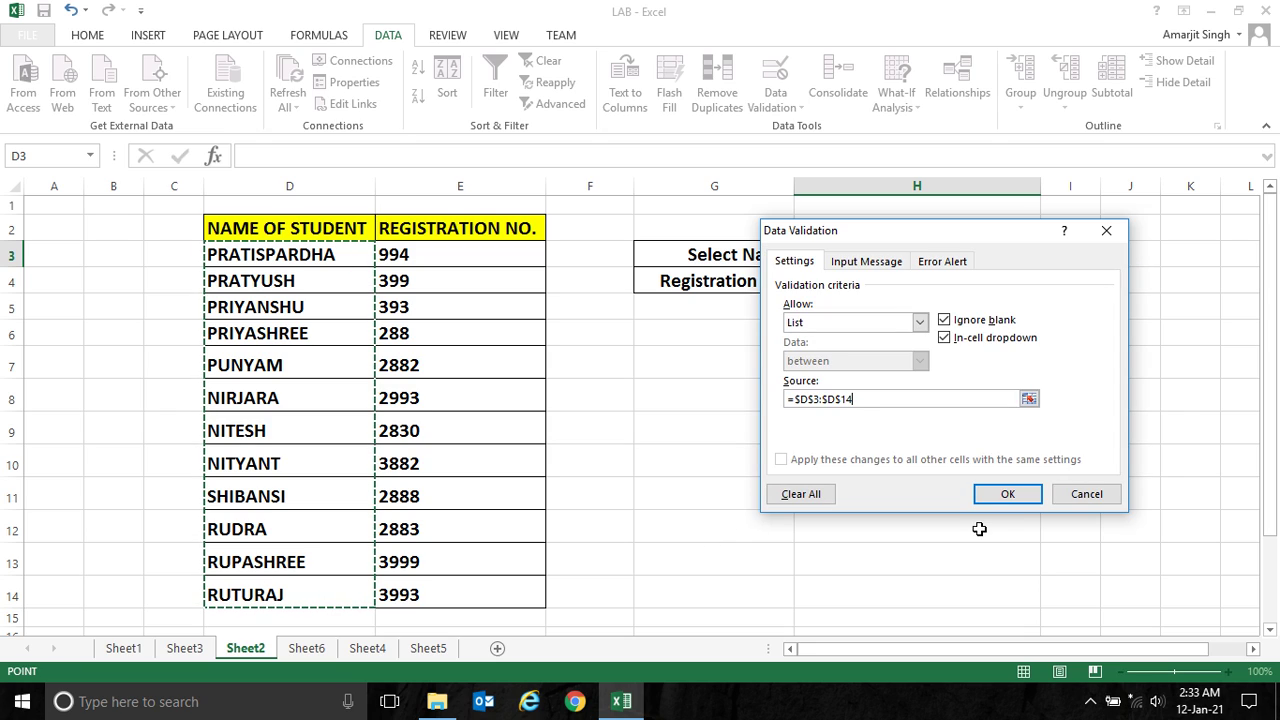
pyautogui.click(1007, 494)
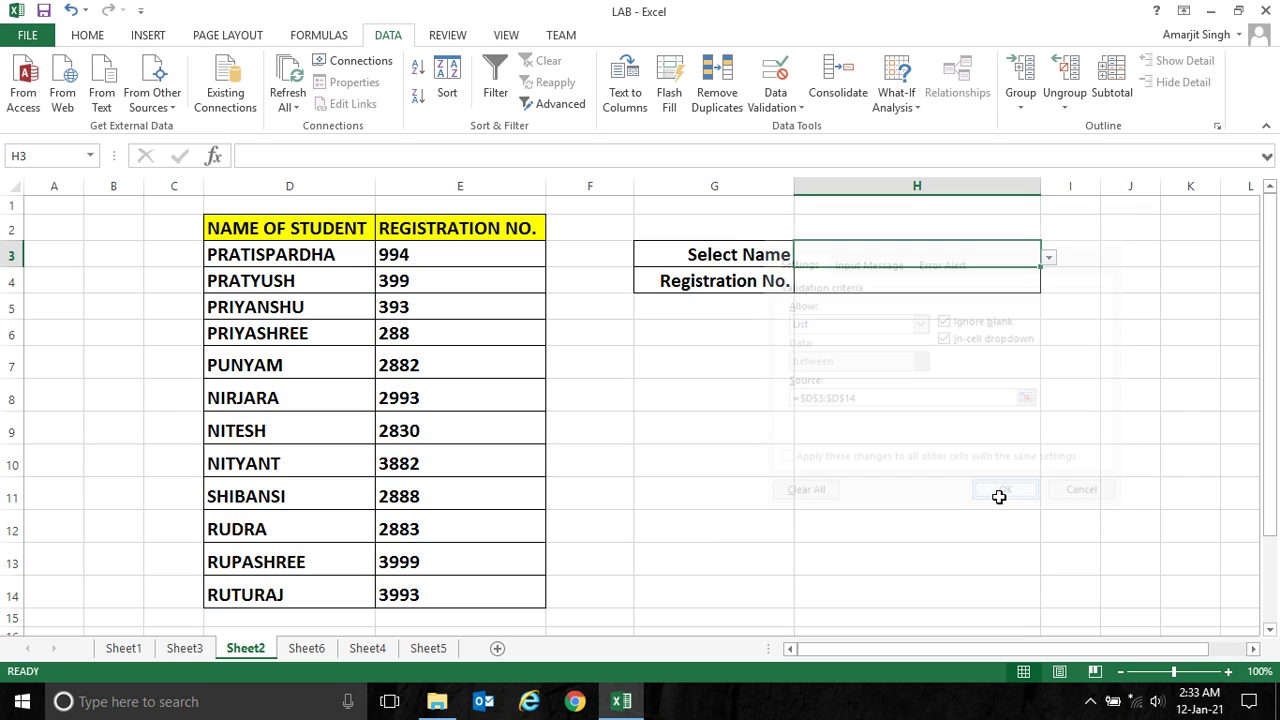
# Step: Try NIRJARA, SHIBANSI, then NIRJARA again from H3's name drop-down
pyautogui.click(1049, 259)
pyautogui.click(923, 334)
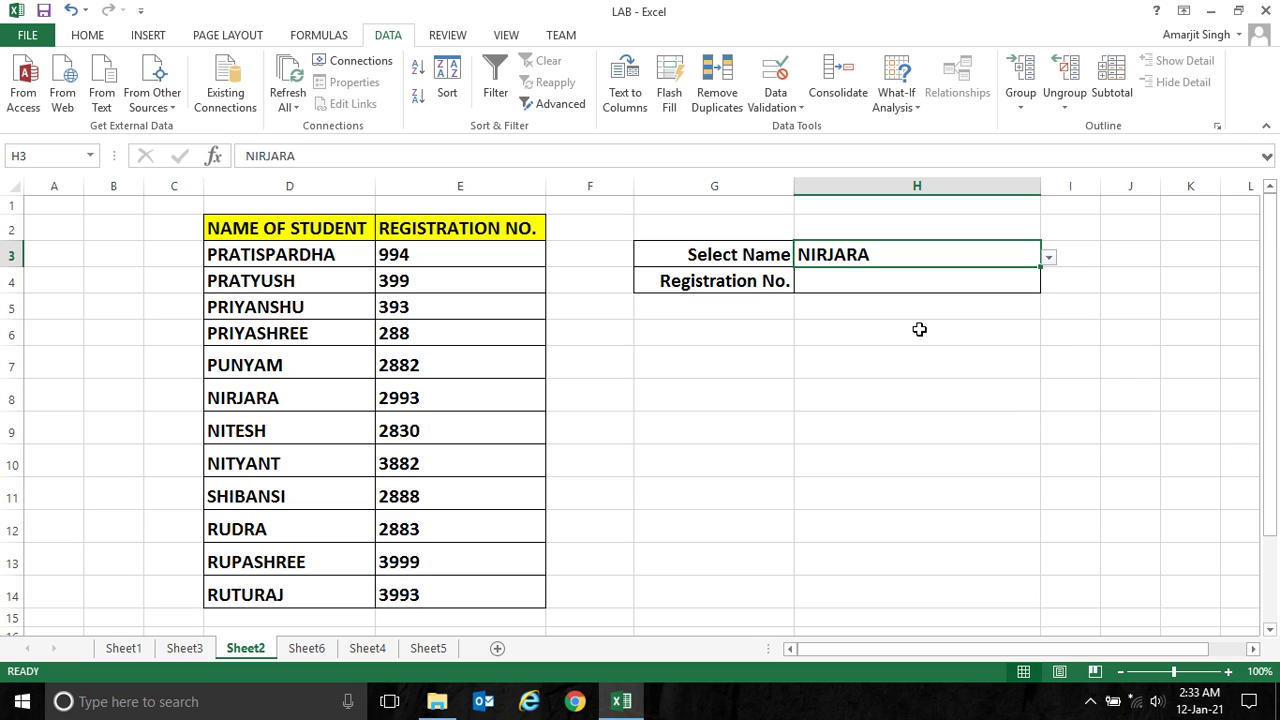
pyautogui.click(1047, 262)
pyautogui.click(910, 324)
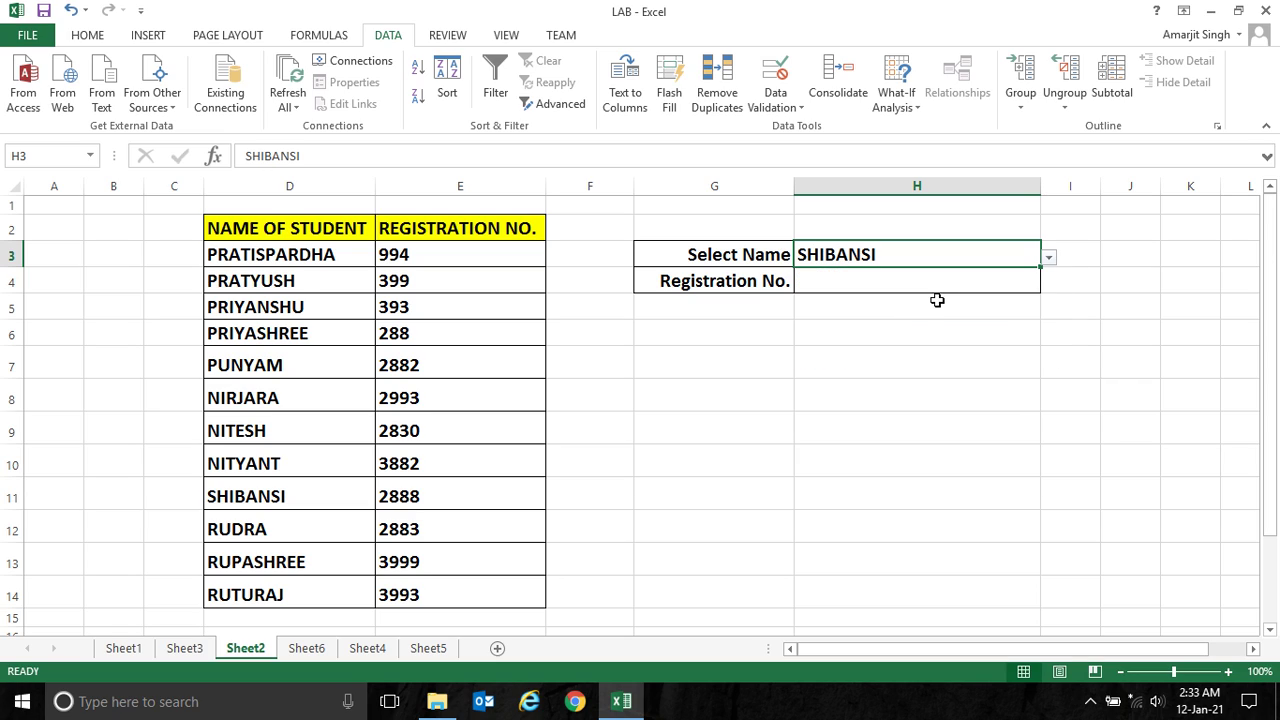
pyautogui.click(1047, 262)
pyautogui.click(898, 286)
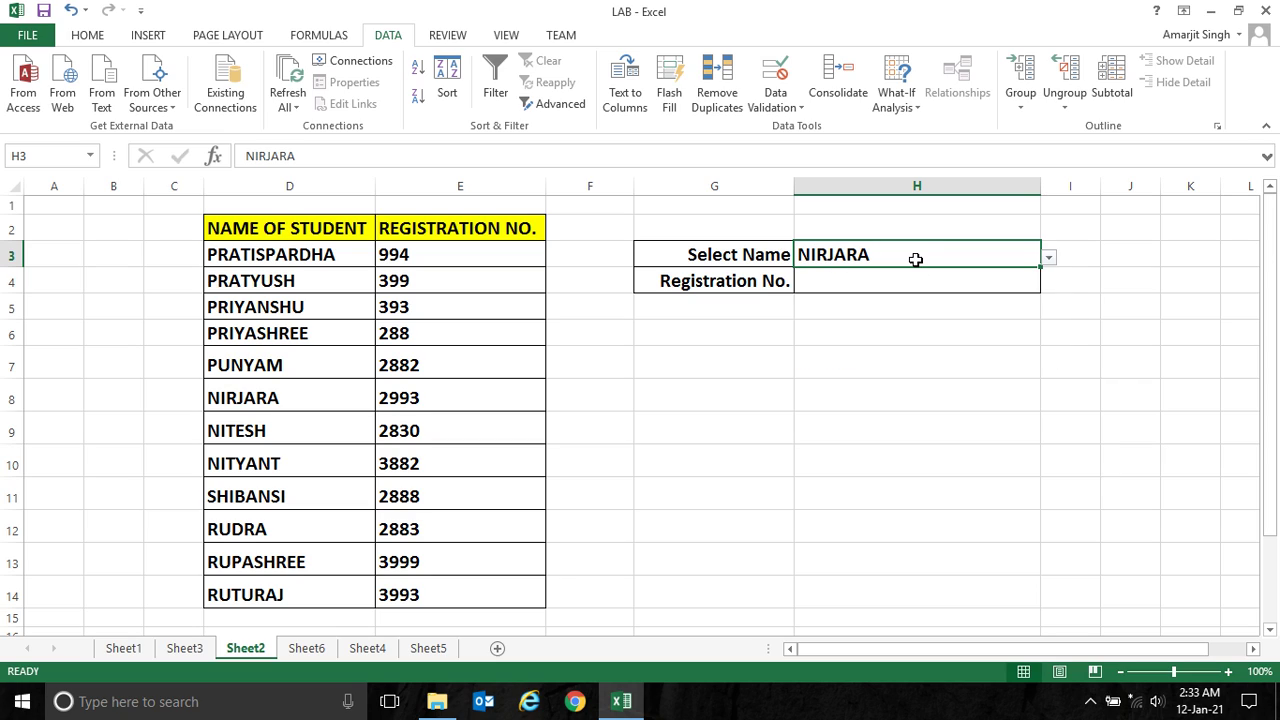
# Step: Choose RUDRA in H3's drop-down, then move to cell H4
pyautogui.click(1048, 258)
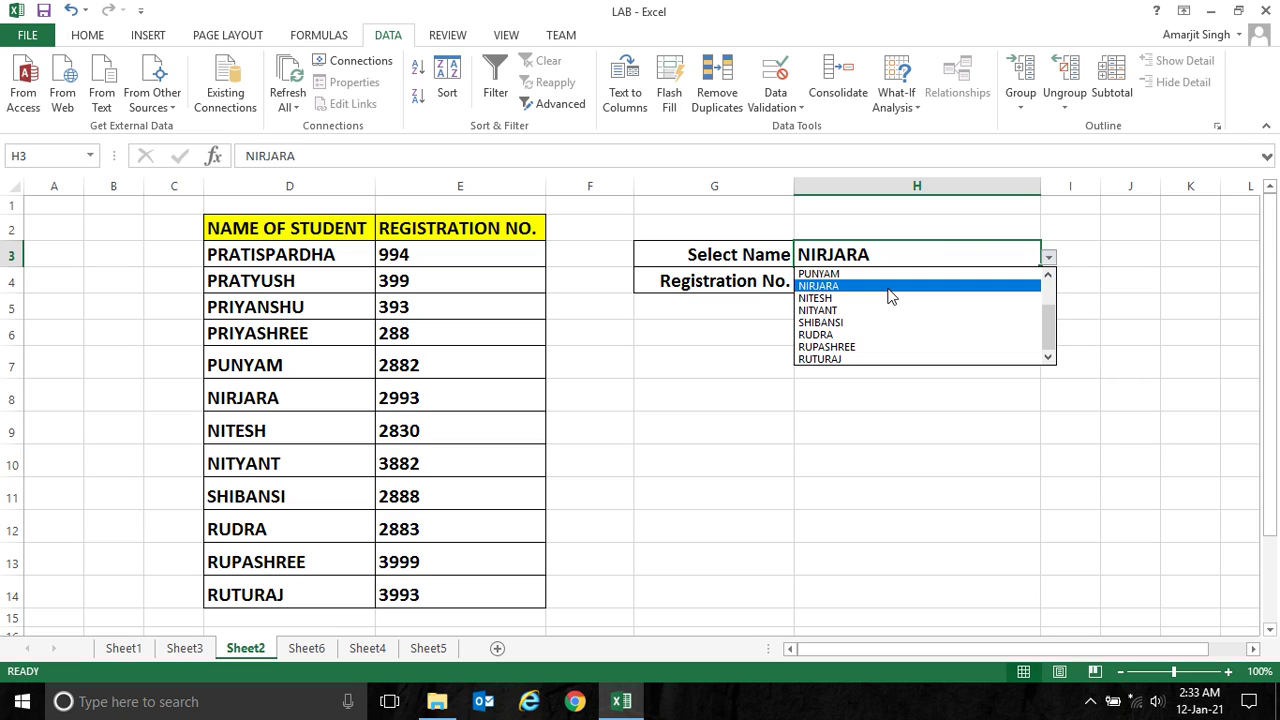
pyautogui.click(826, 334)
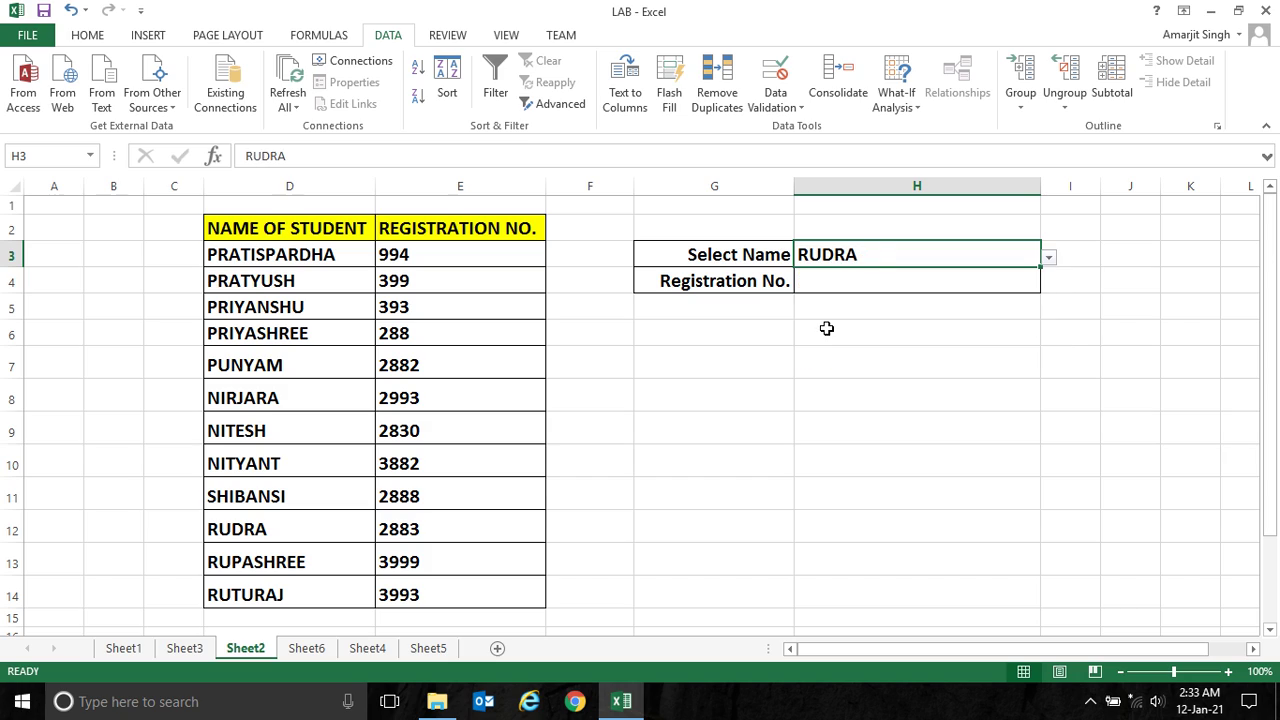
pyautogui.click(1056, 272)
pyautogui.click(971, 254)
pyautogui.click(830, 284)
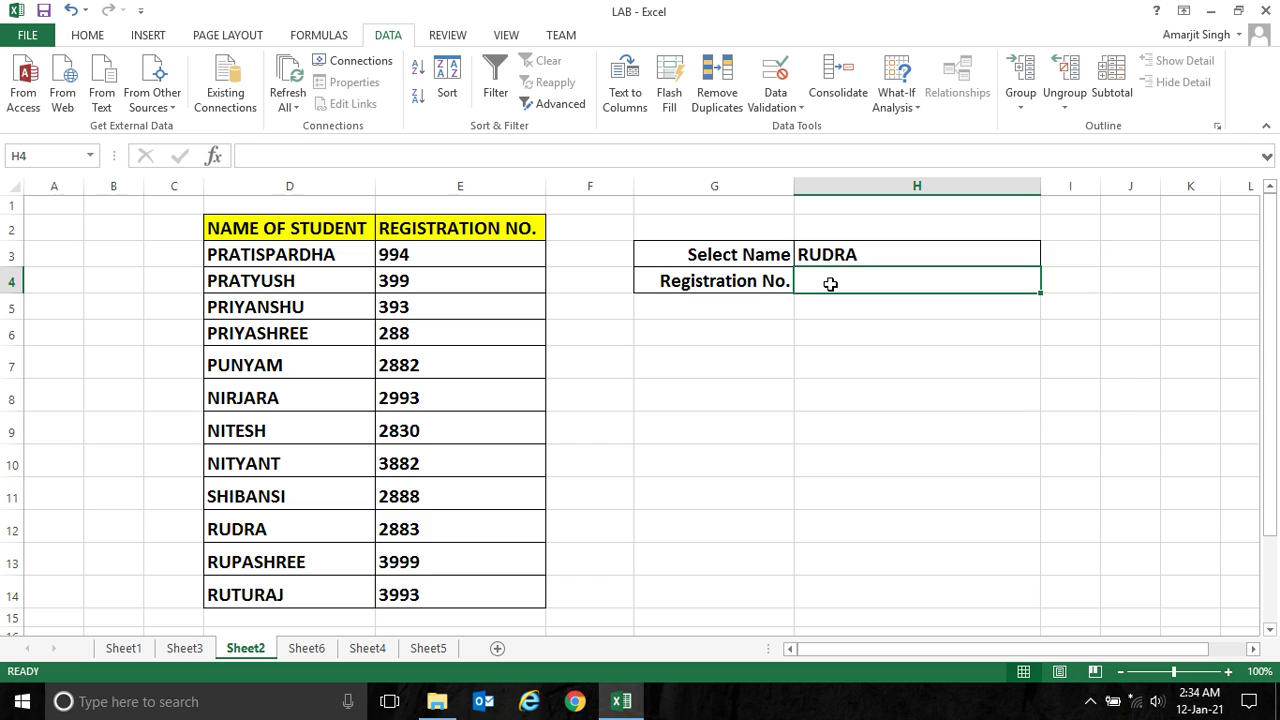
# Step: Enter =VLOOKUP(H3,D3:E14,2,false) in H4 so it returns 2883 for RUDRA
pyautogui.write('=vlo')
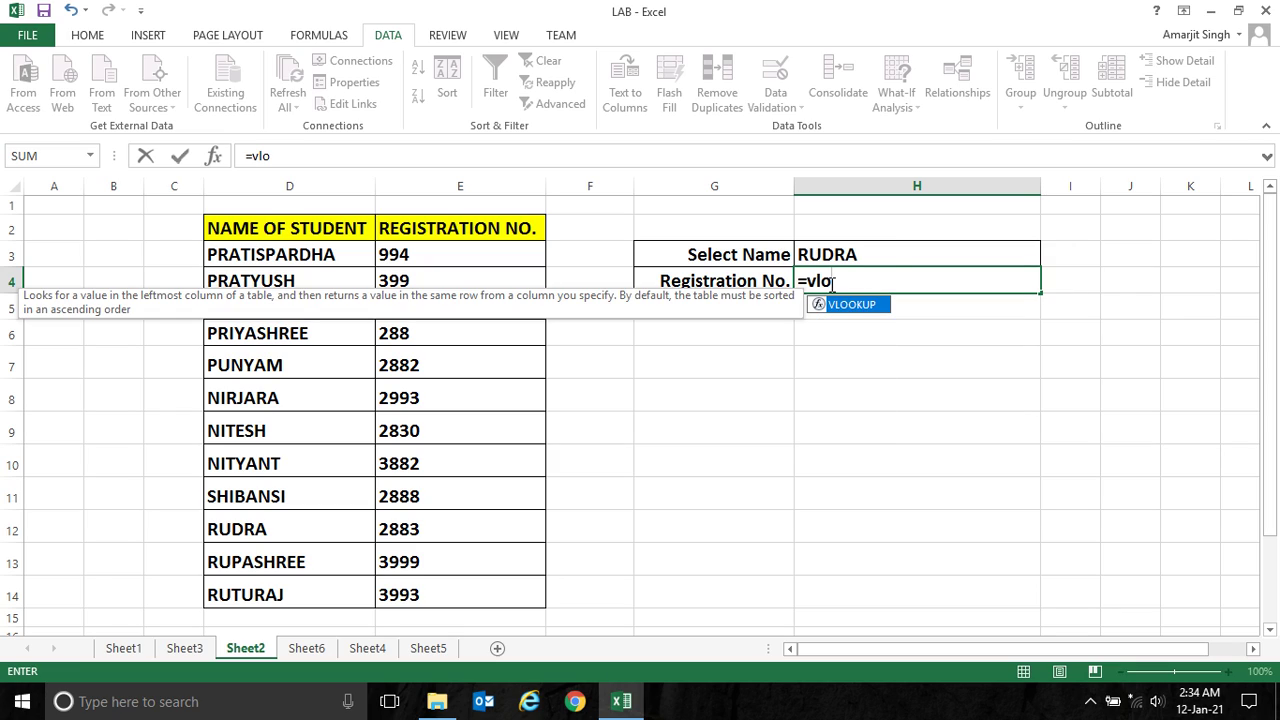
pyautogui.press('Tab')
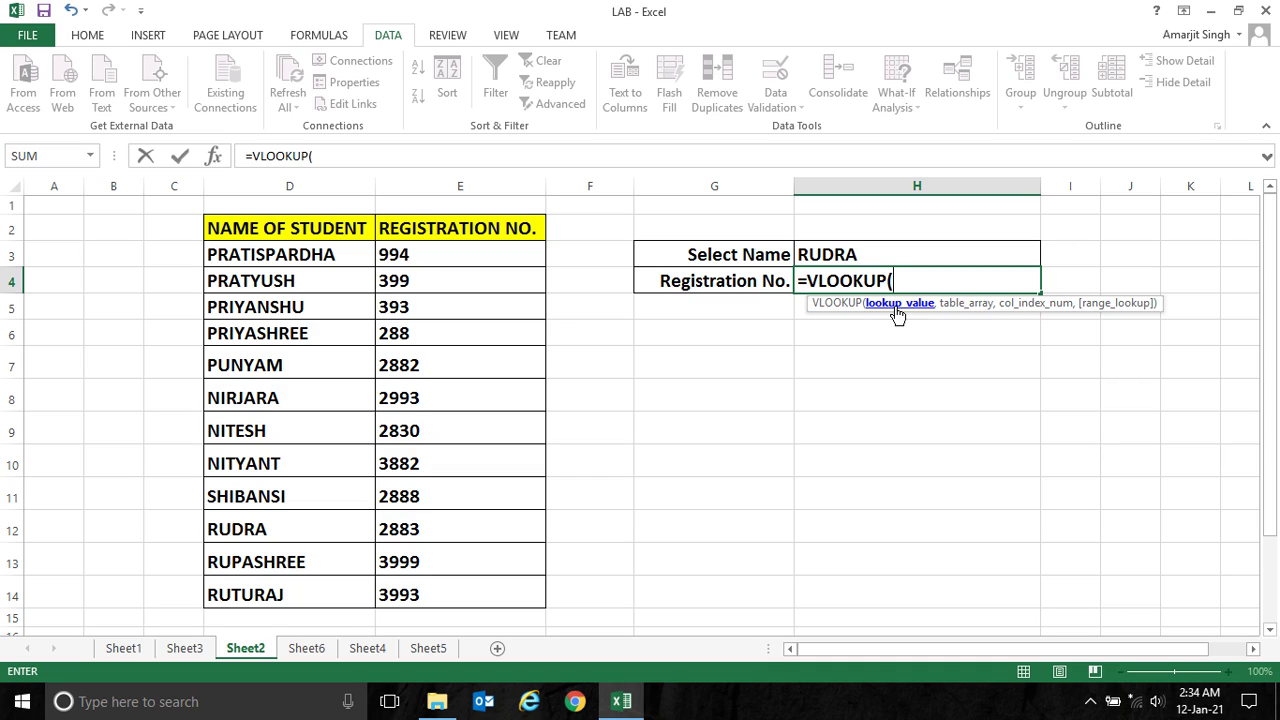
pyautogui.click(840, 254)
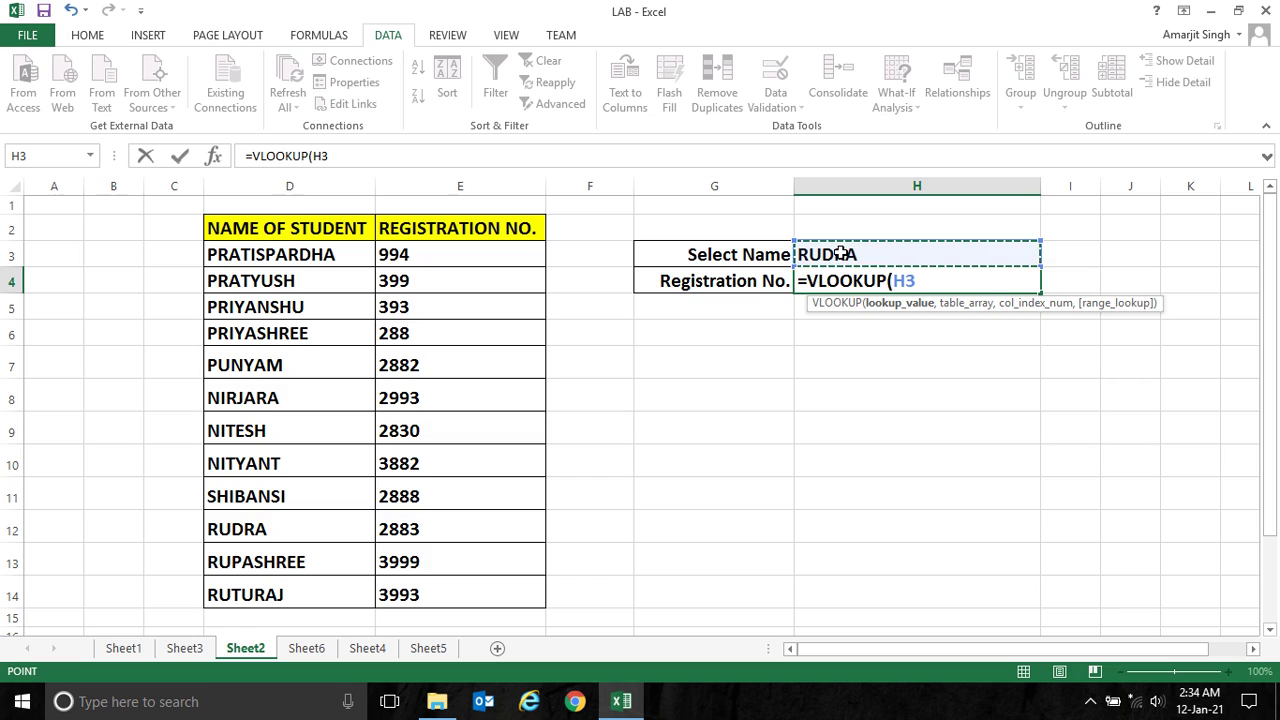
pyautogui.write(',')
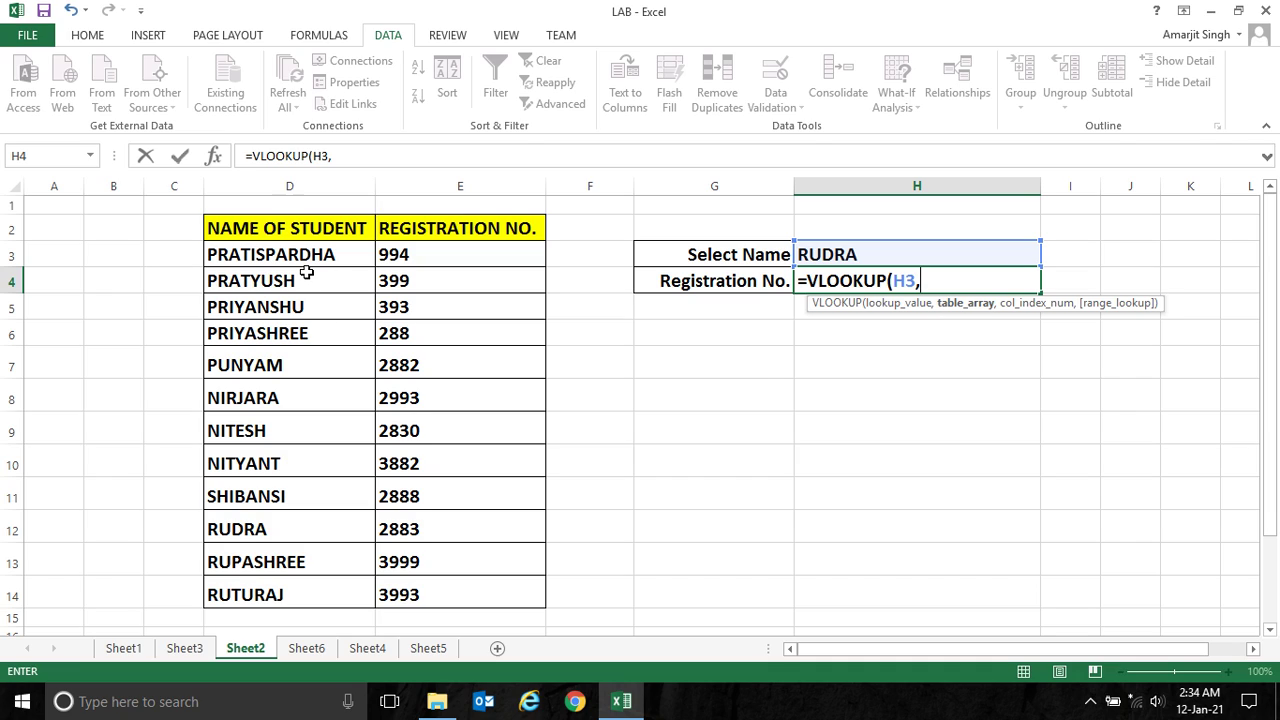
pyautogui.moveTo(300, 256); pyautogui.dragTo(411, 585)
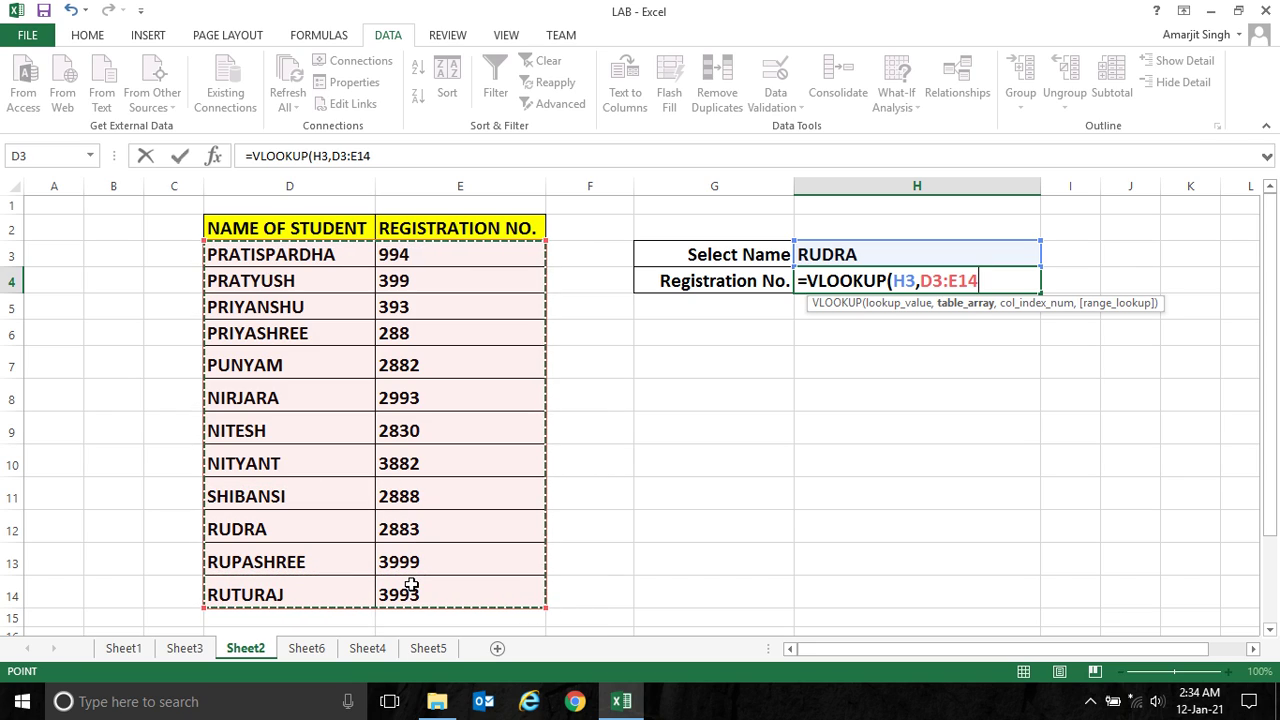
pyautogui.write(',')
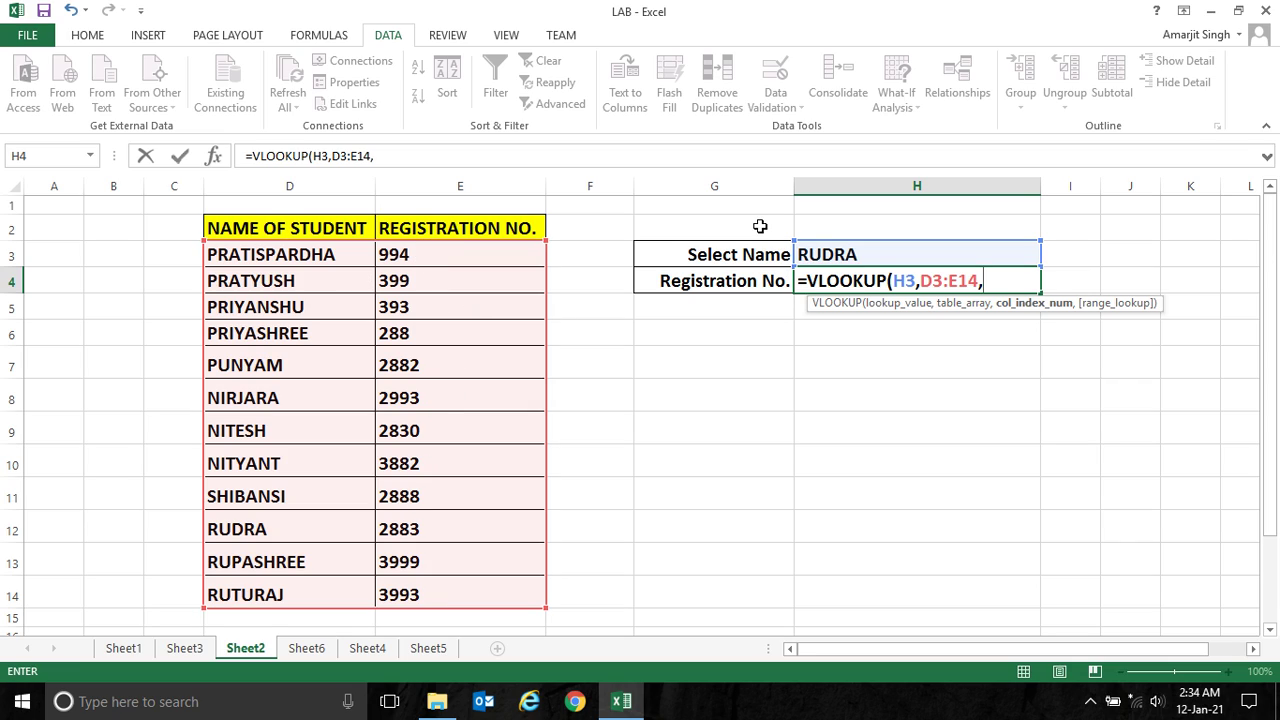
pyautogui.write('2,')
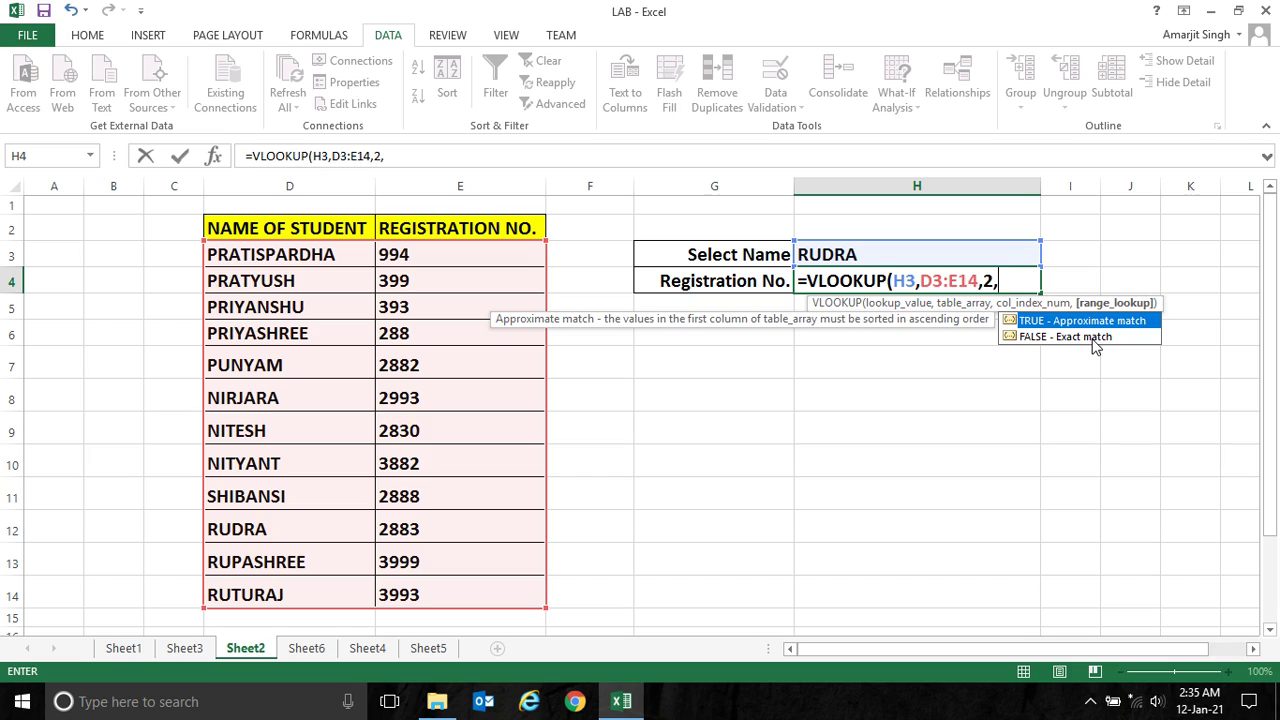
pyautogui.write('false)')
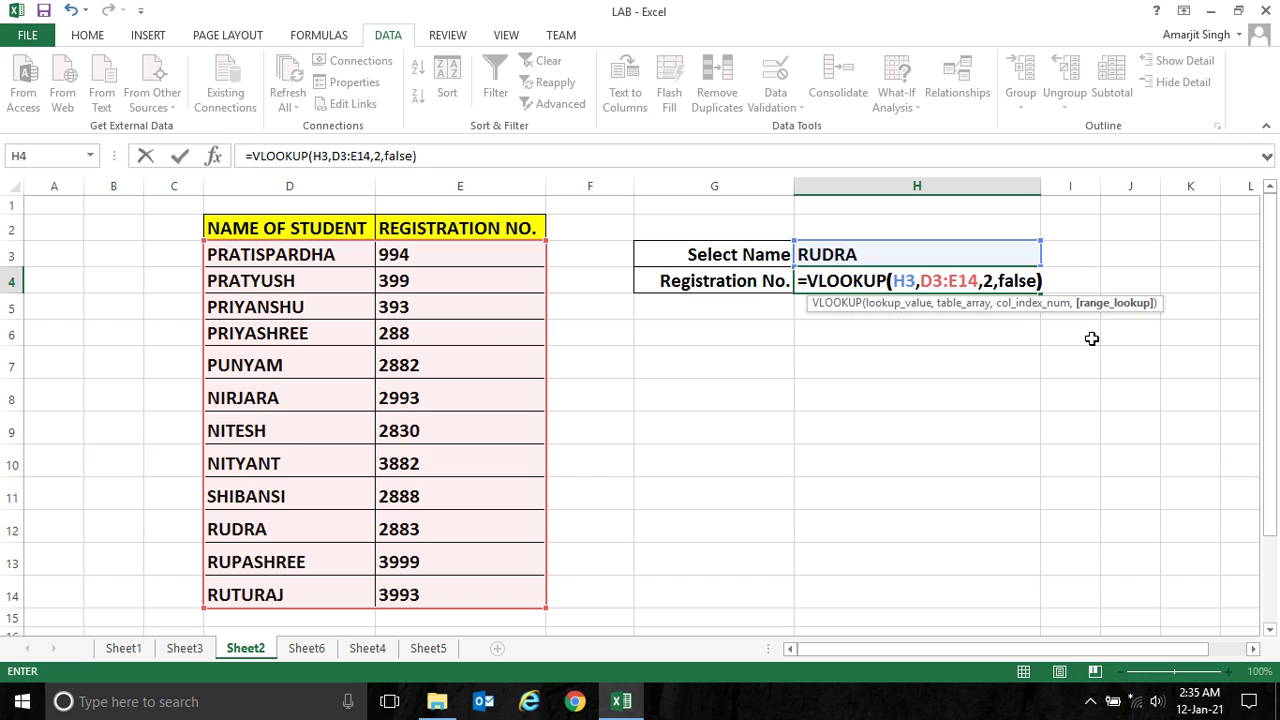
pyautogui.press('Return')
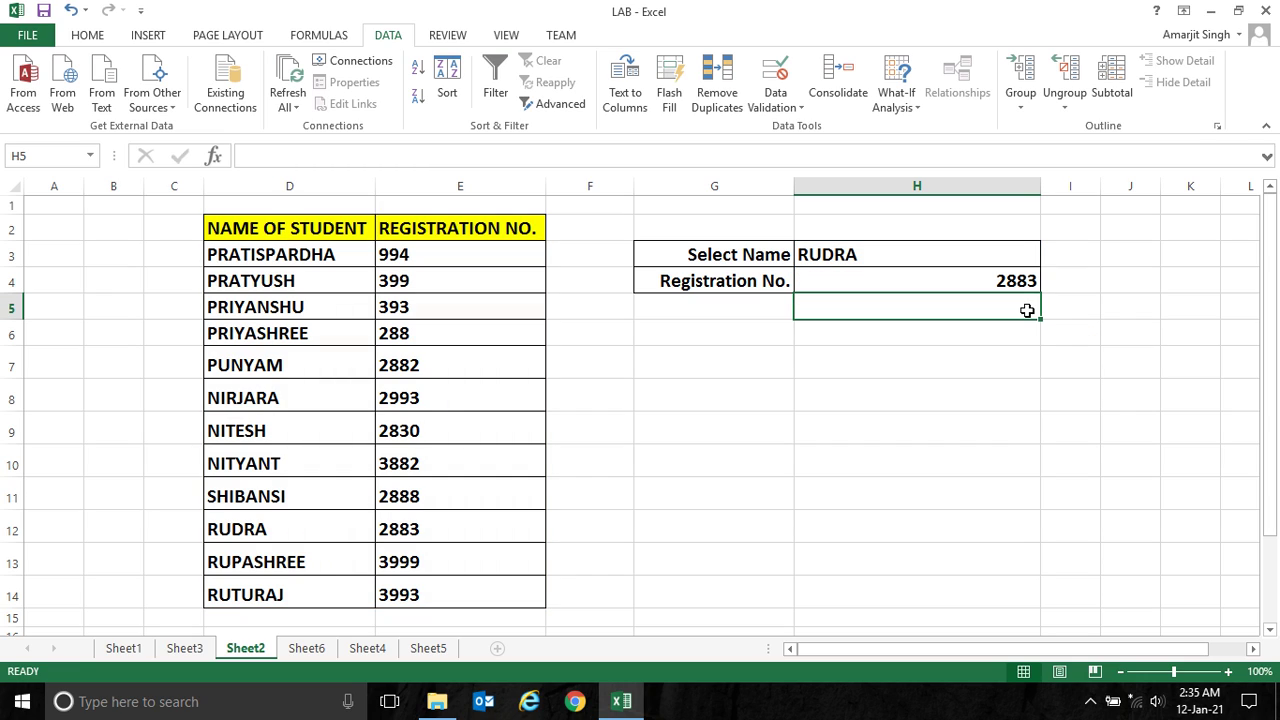
# Step: Pick NITESH then PUNYAM in H3, checking H4 shows 2830 then 2882
pyautogui.click(1024, 250)
pyautogui.click(1049, 261)
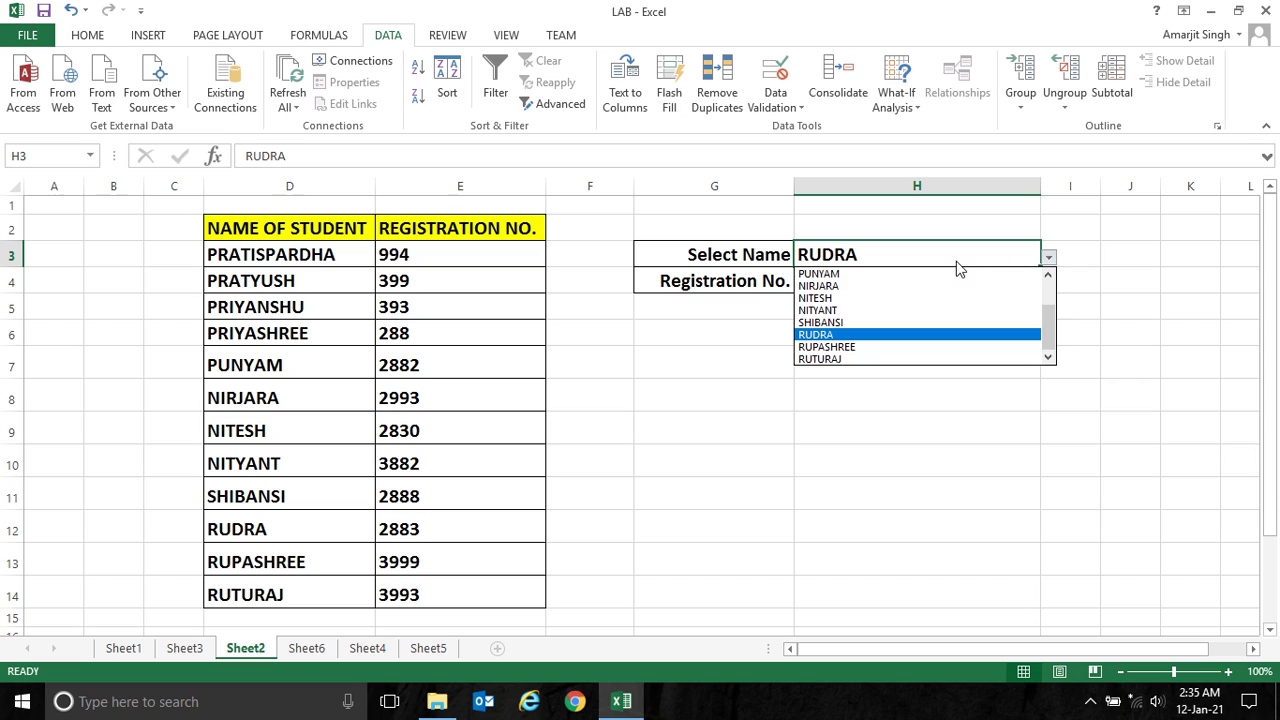
pyautogui.click(828, 299)
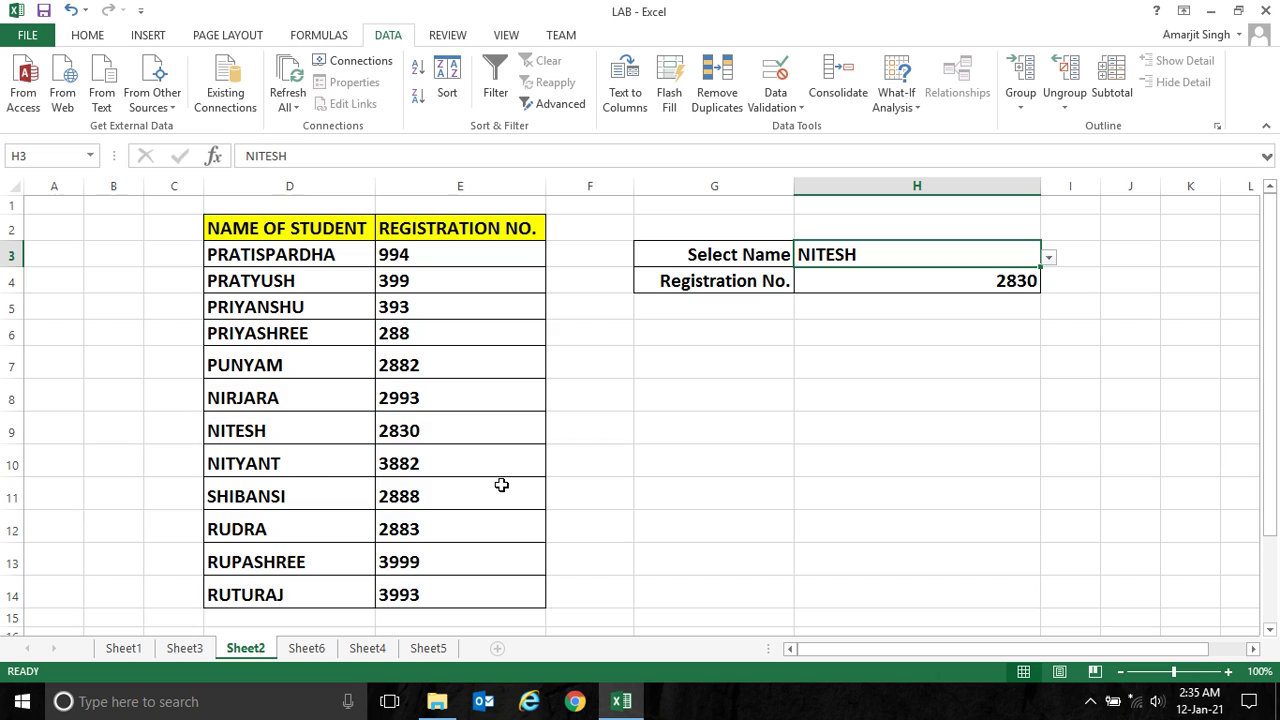
pyautogui.click(1048, 257)
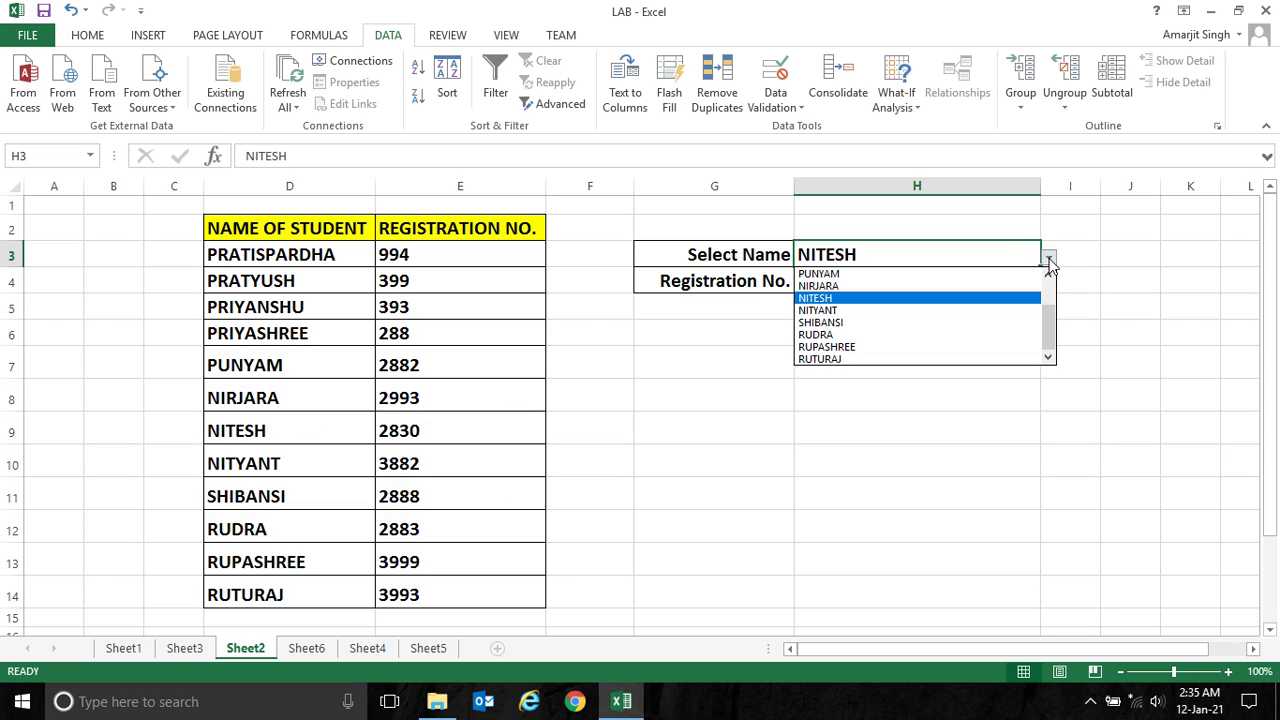
pyautogui.click(845, 274)
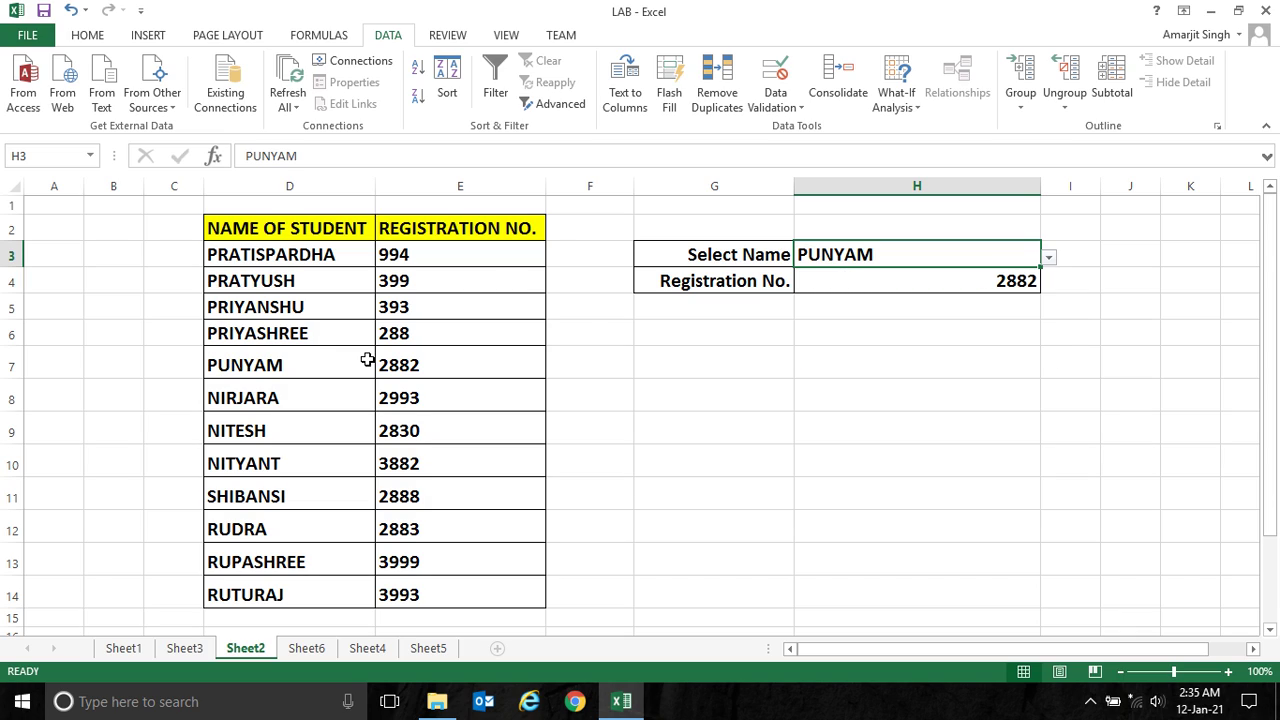